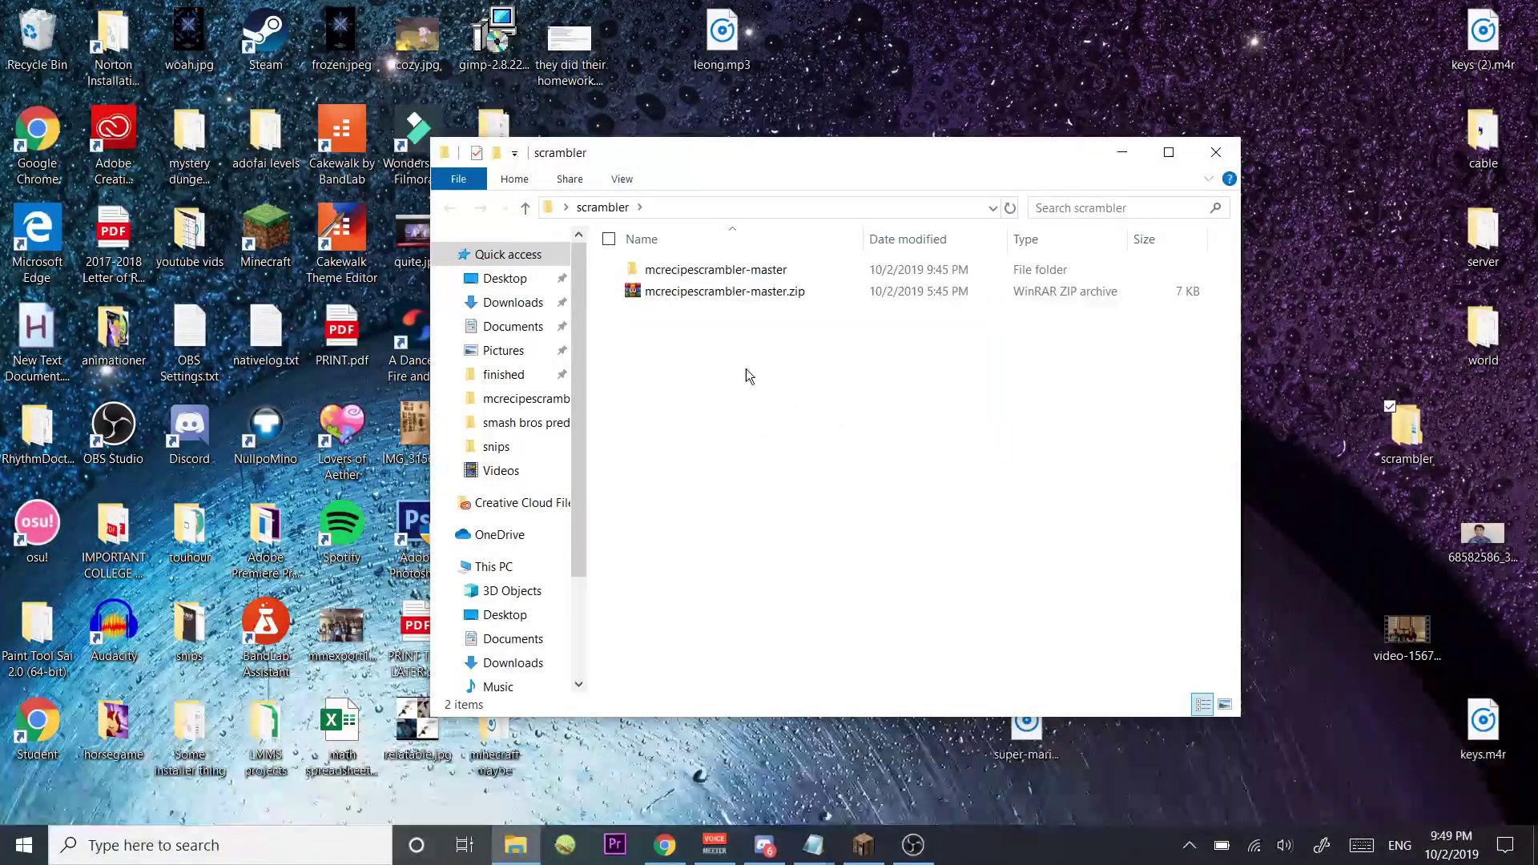
# Switch to Chrome and check the source code download formats on the MCRecipeScrambler GitLab project page
pyautogui.hotkey('alt', 'Tab')
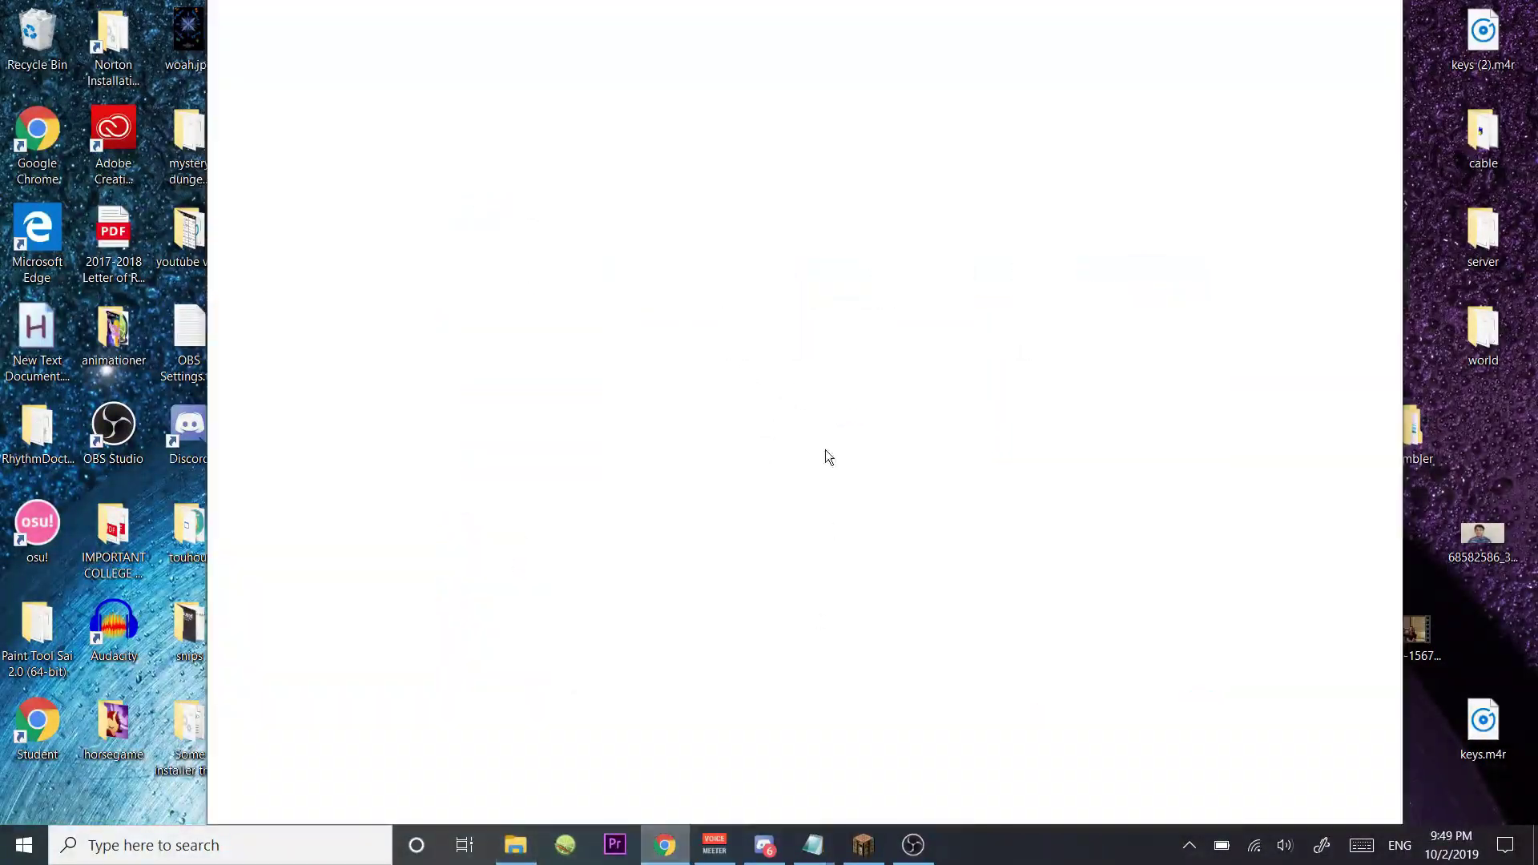
pyautogui.click(651, 33)
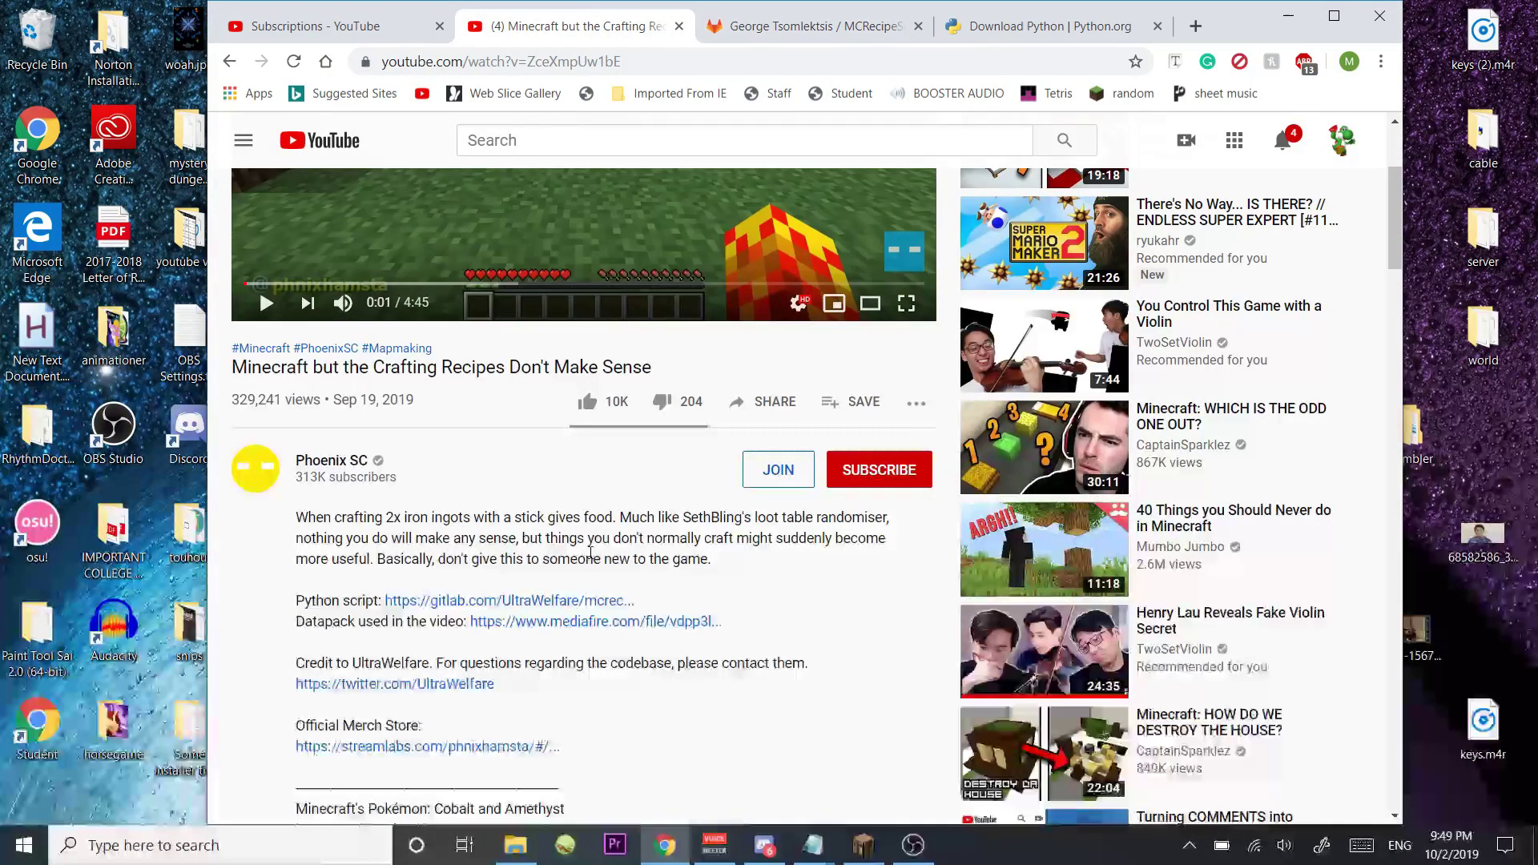
pyautogui.click(850, 28)
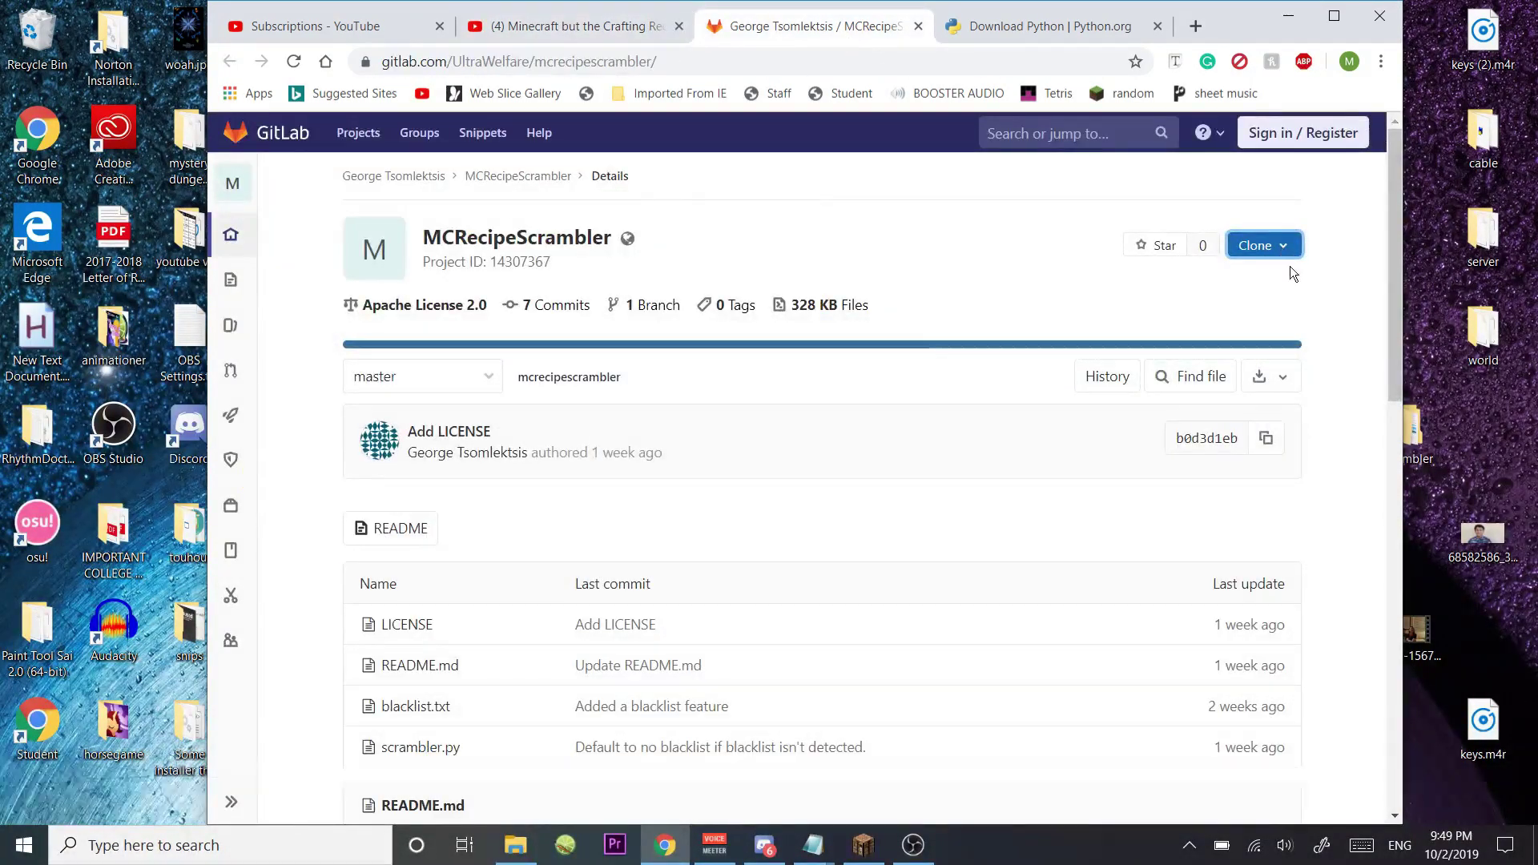
pyautogui.click(1266, 377)
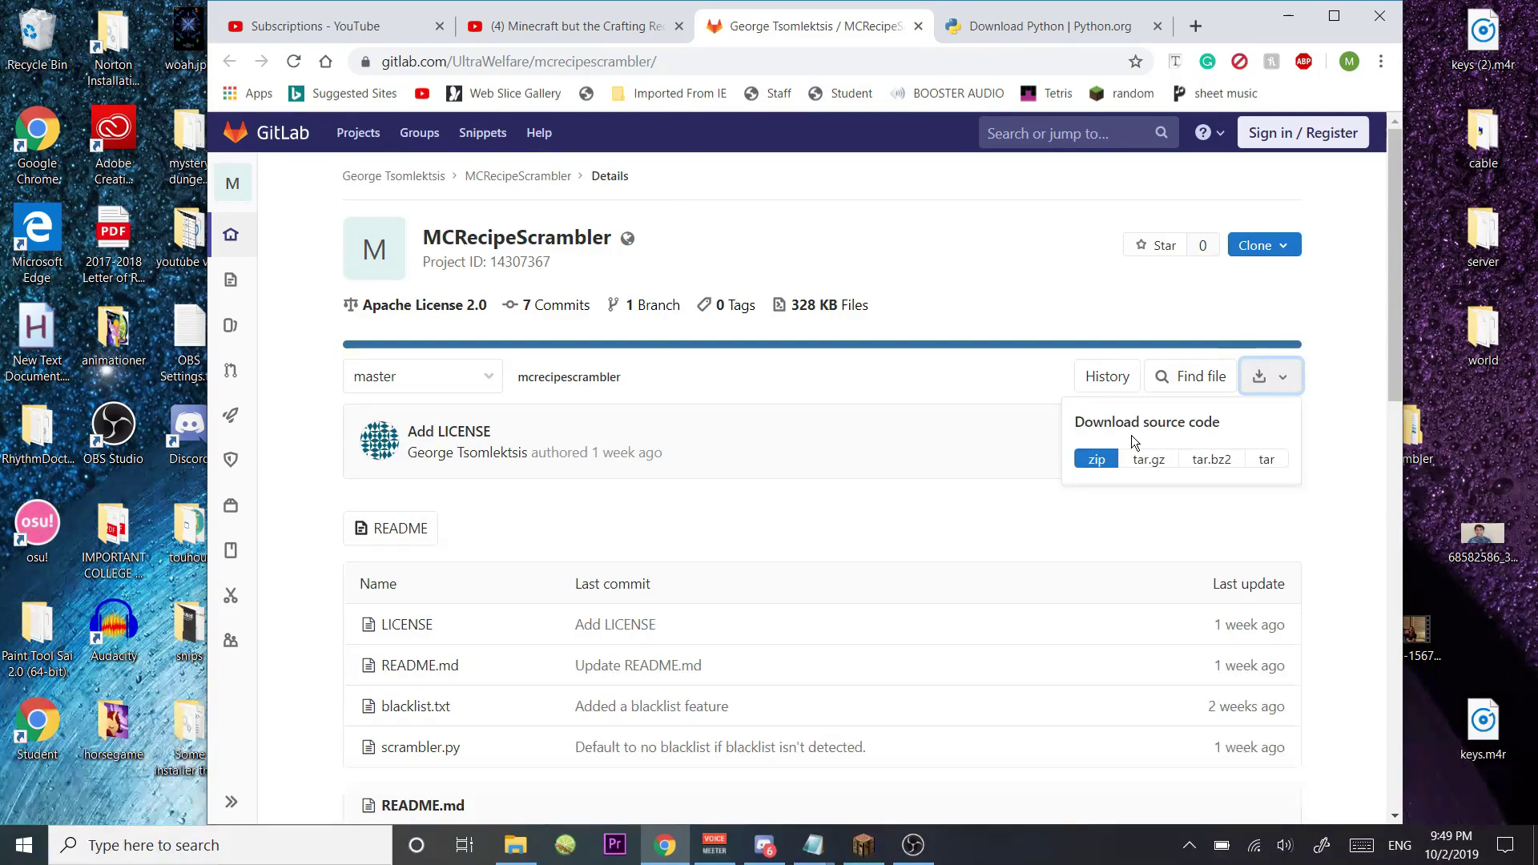
pyautogui.click(1290, 381)
# Switch back to File Explorer, open README.md from the mcrecipescrambler-master folder, read its requirements and usage, and minimize it
pyautogui.hotkey('alt', 'Tab')
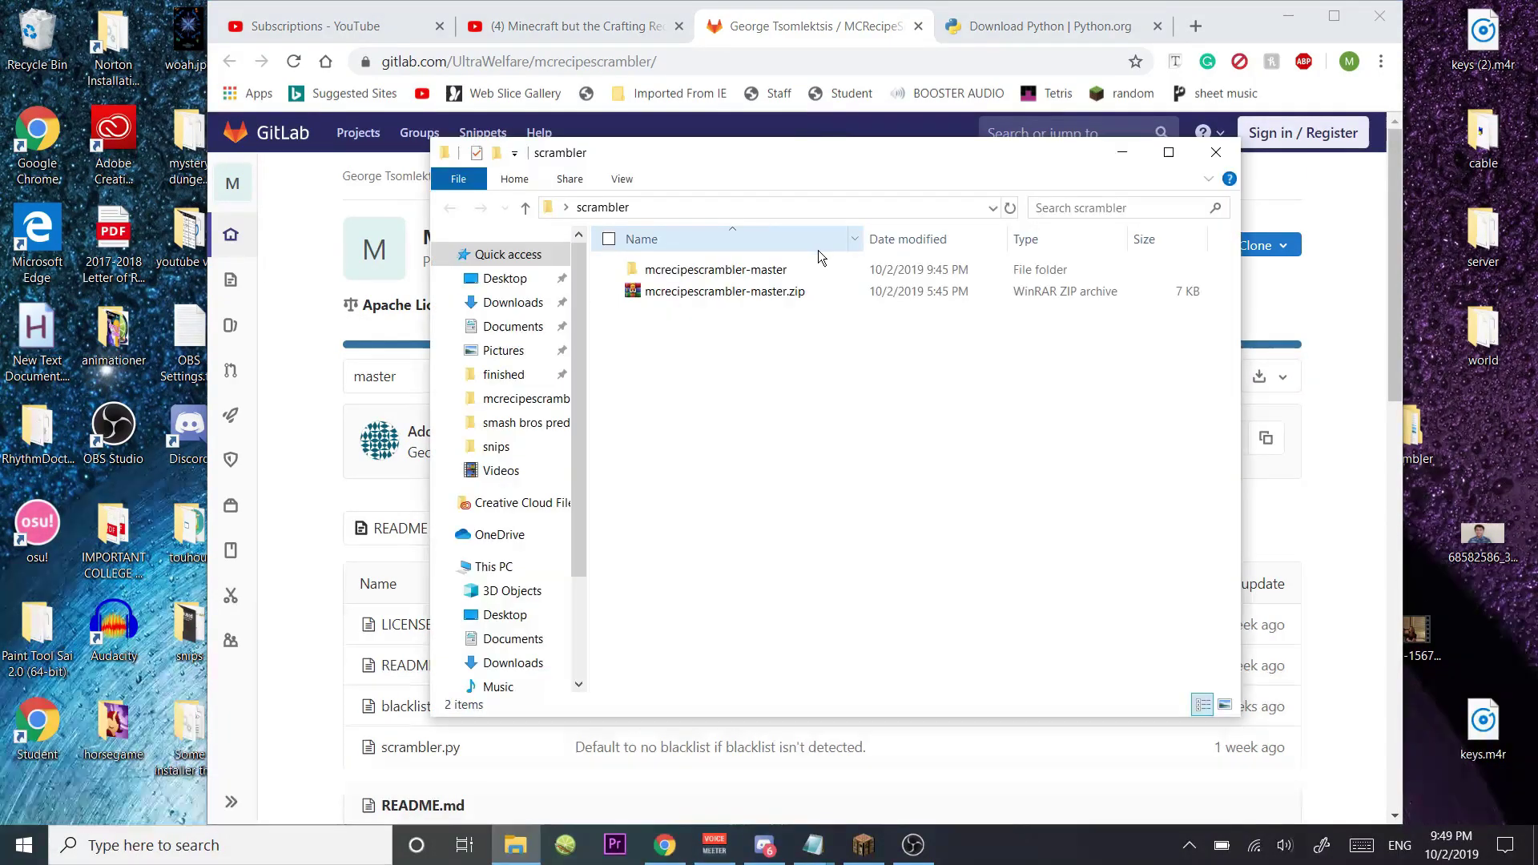
pyautogui.rightClick(806, 291)
pyautogui.click(838, 424)
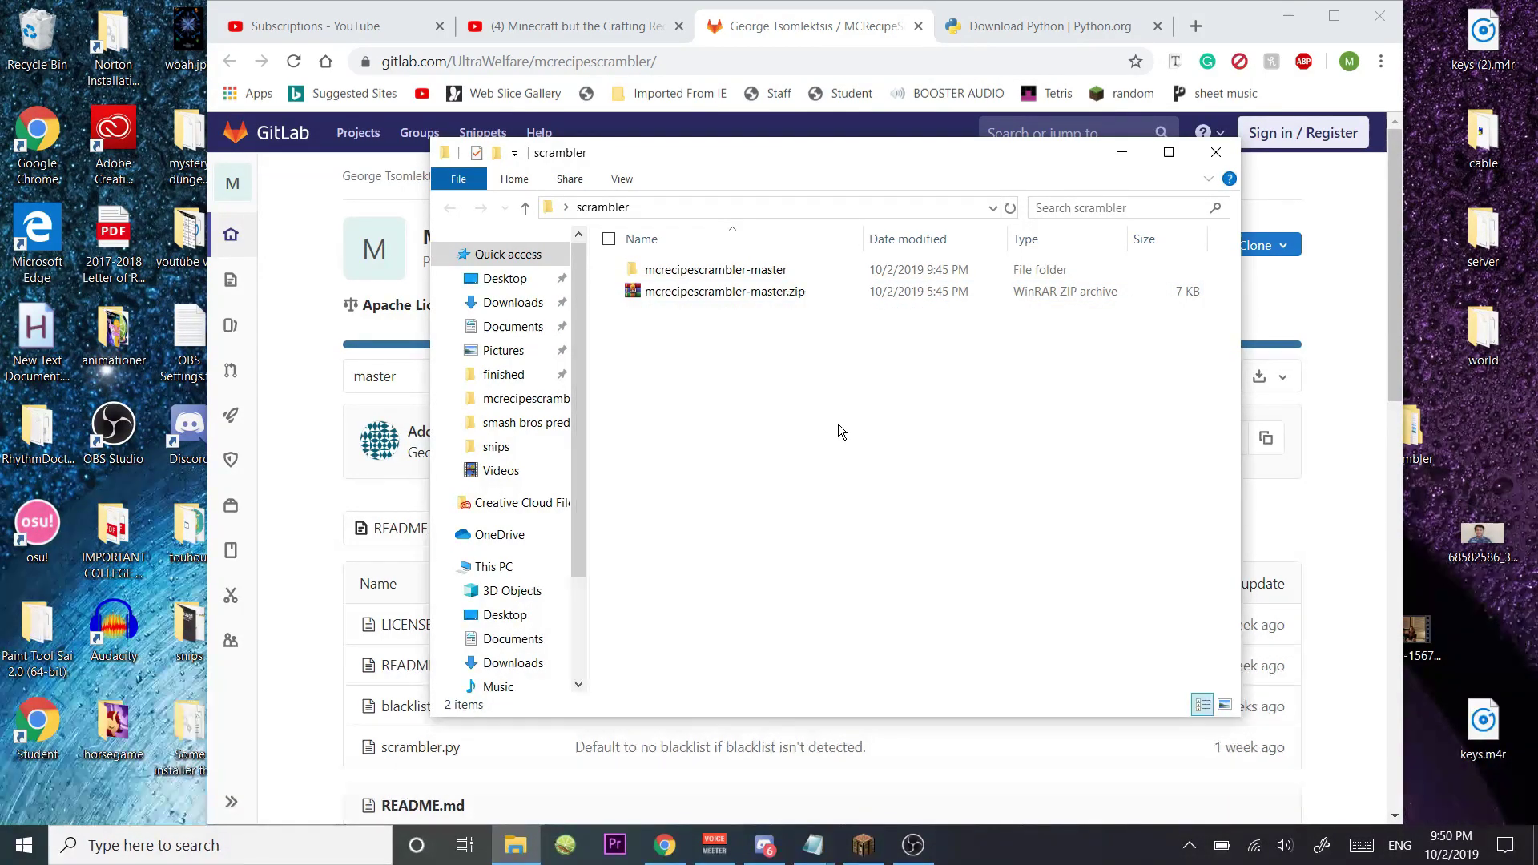
pyautogui.click(791, 269)
pyautogui.doubleClick(790, 269)
pyautogui.doubleClick(729, 336)
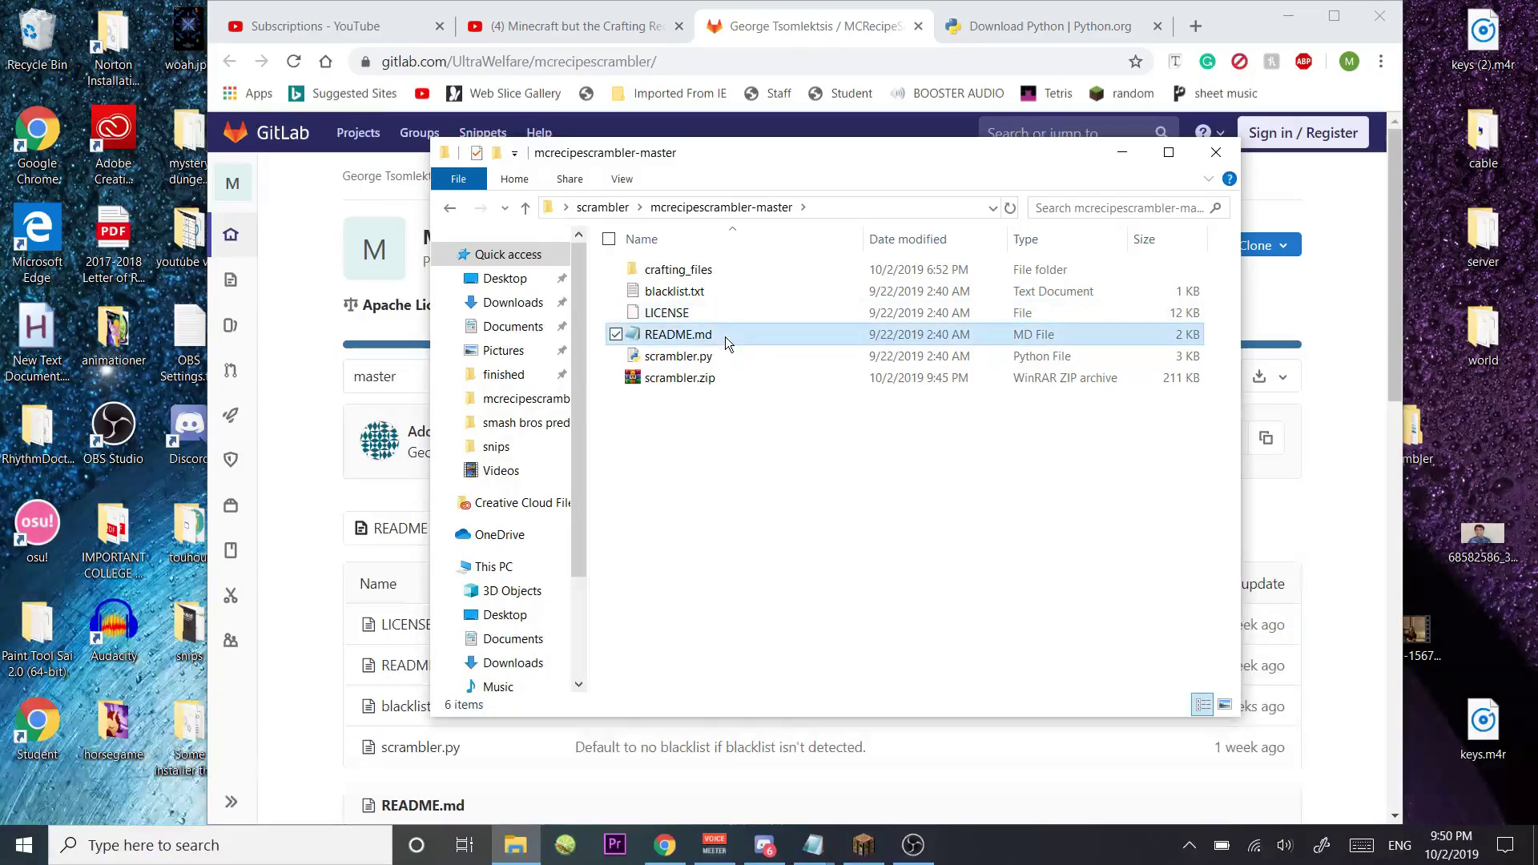
pyautogui.moveTo(594, 415); pyautogui.dragTo(689, 521)
pyautogui.click(807, 484)
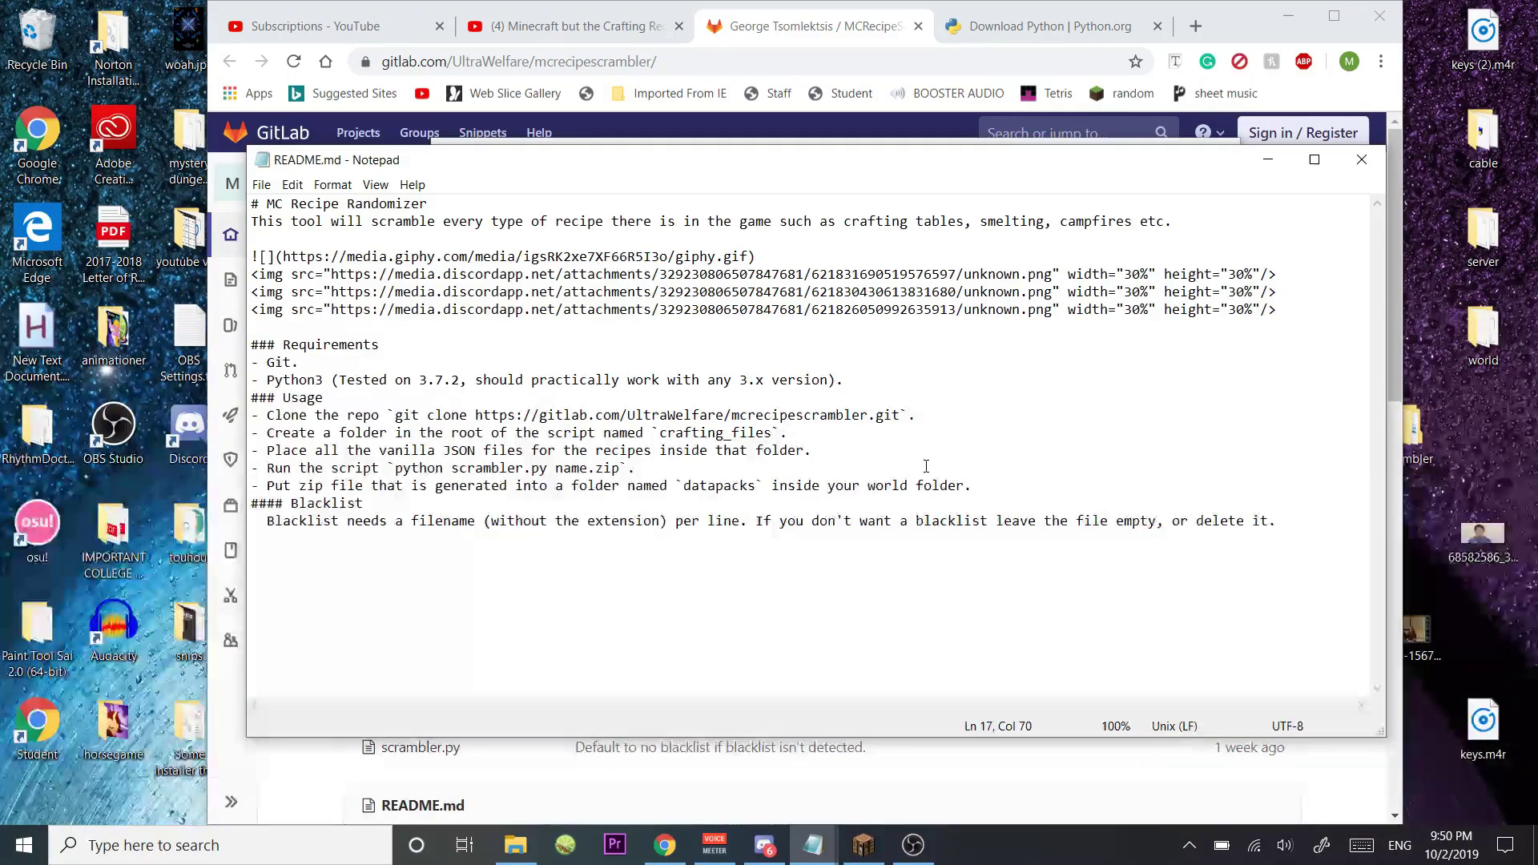
pyautogui.click(1268, 160)
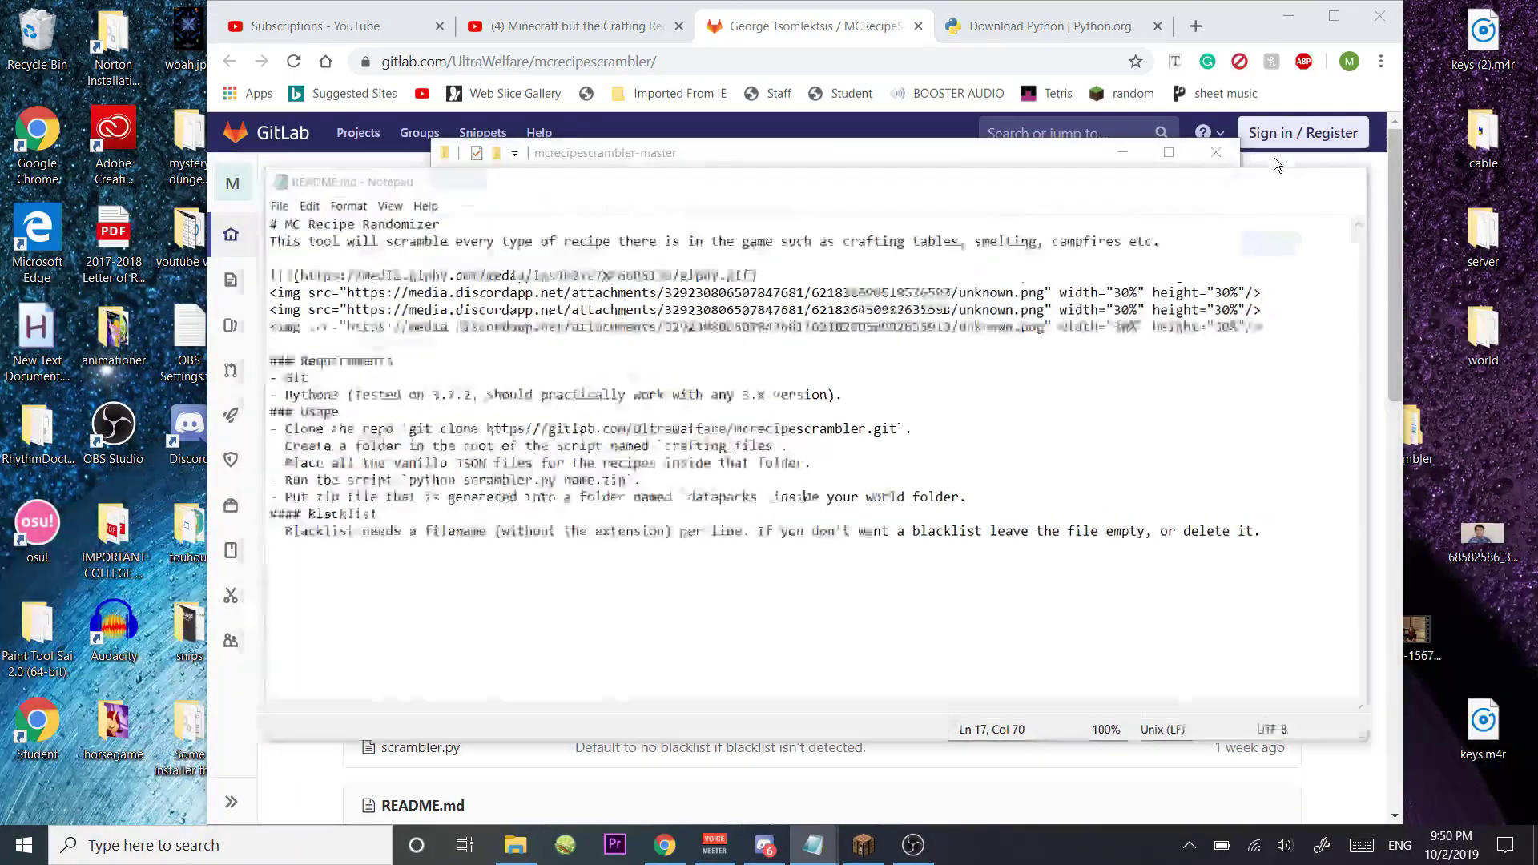
# View the Python for Windows downloads page on python.org in Chrome, then return to File Explorer
pyautogui.click(1014, 32)
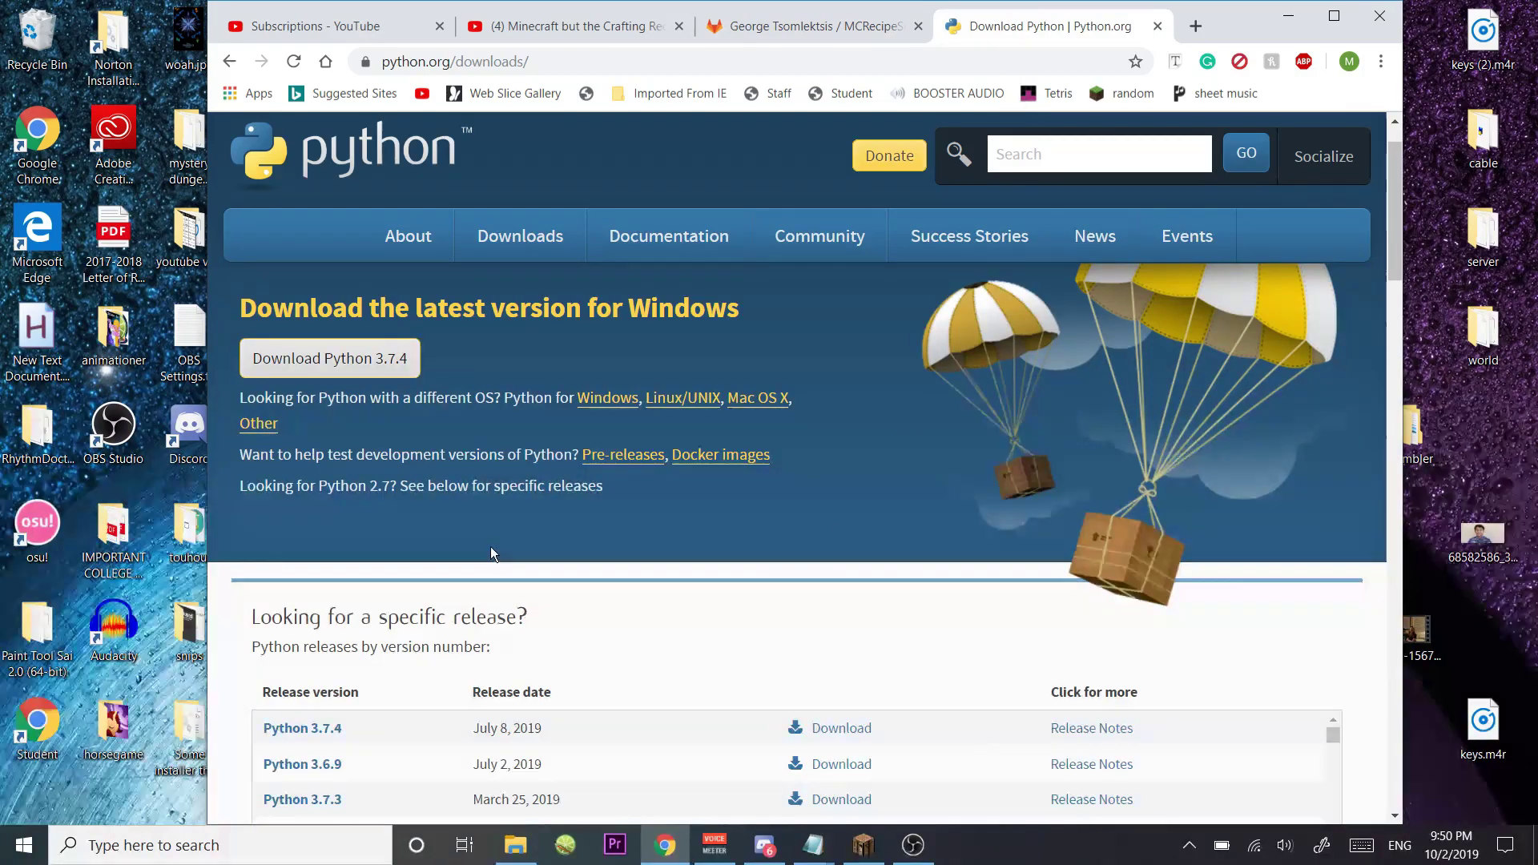
pyautogui.scroll(-2, 498, 375)
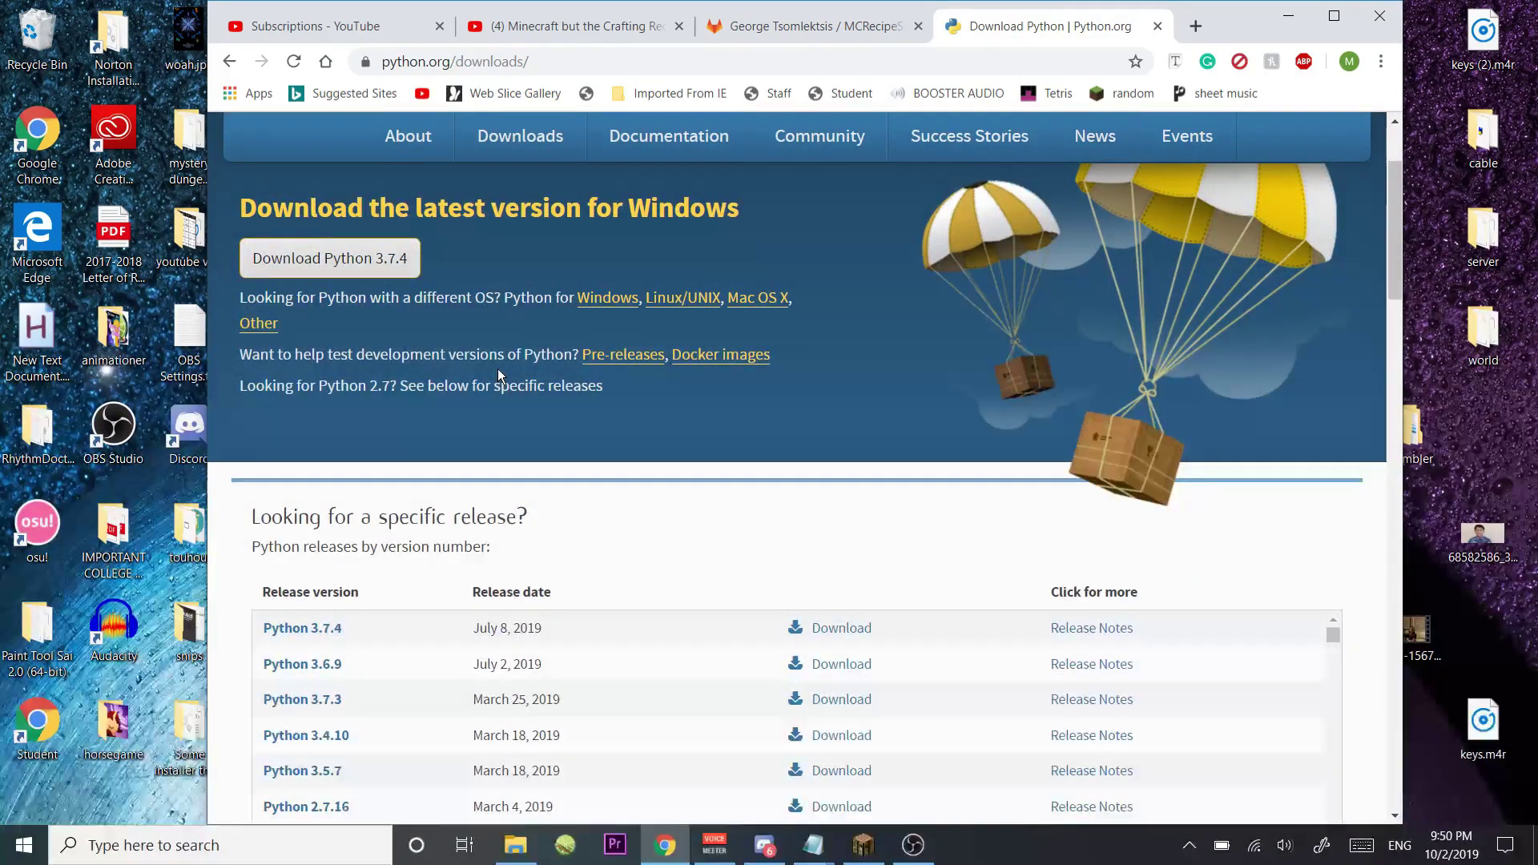
pyautogui.click(515, 845)
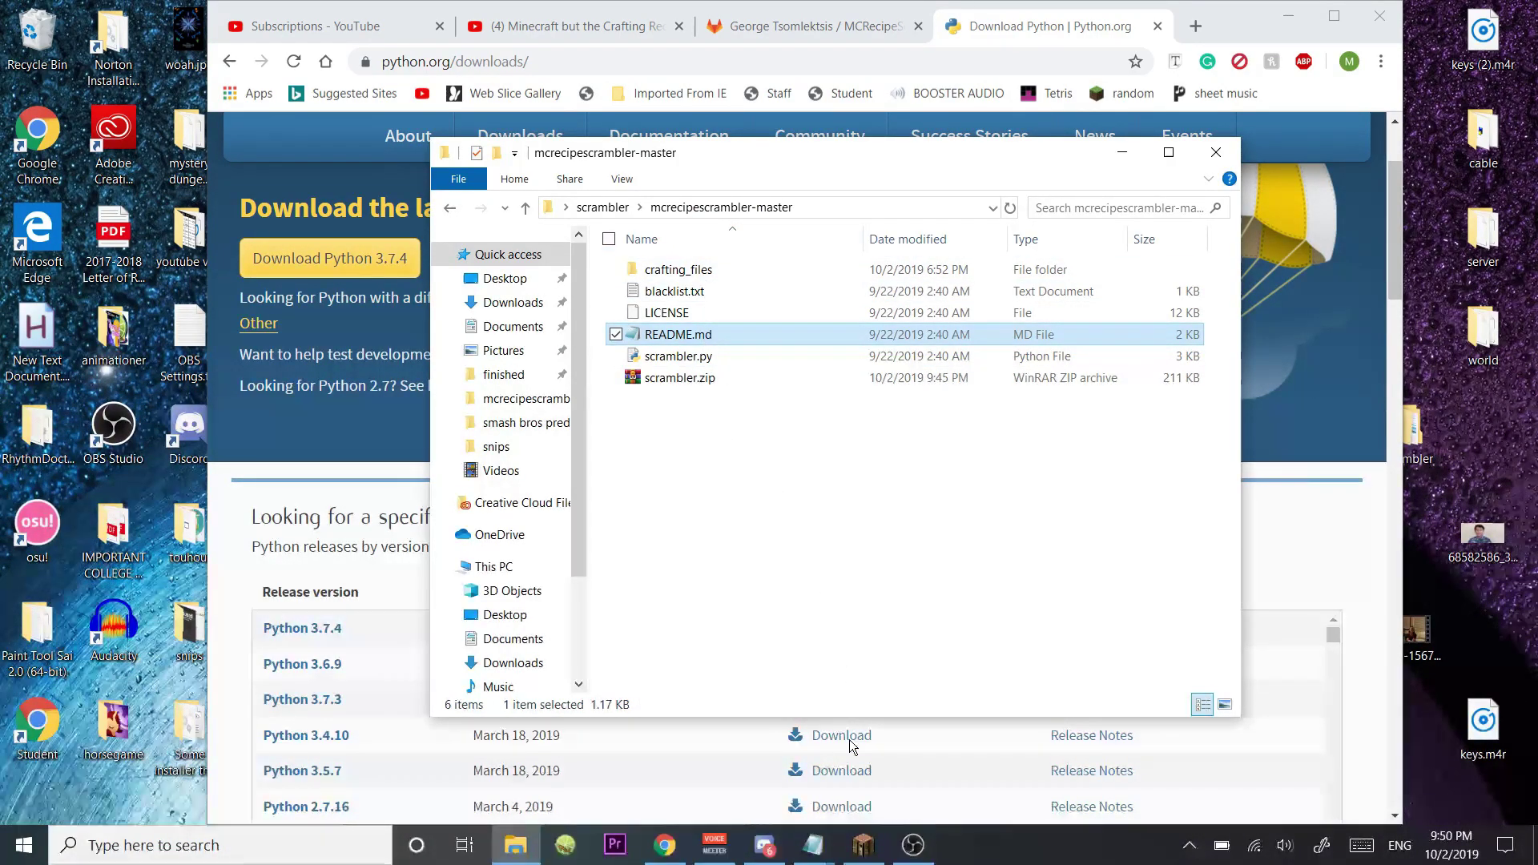
# Close the duplicate README.md Notepad windows and highlight the crafting_files folder name in the remaining one's usage instructions
pyautogui.click(813, 845)
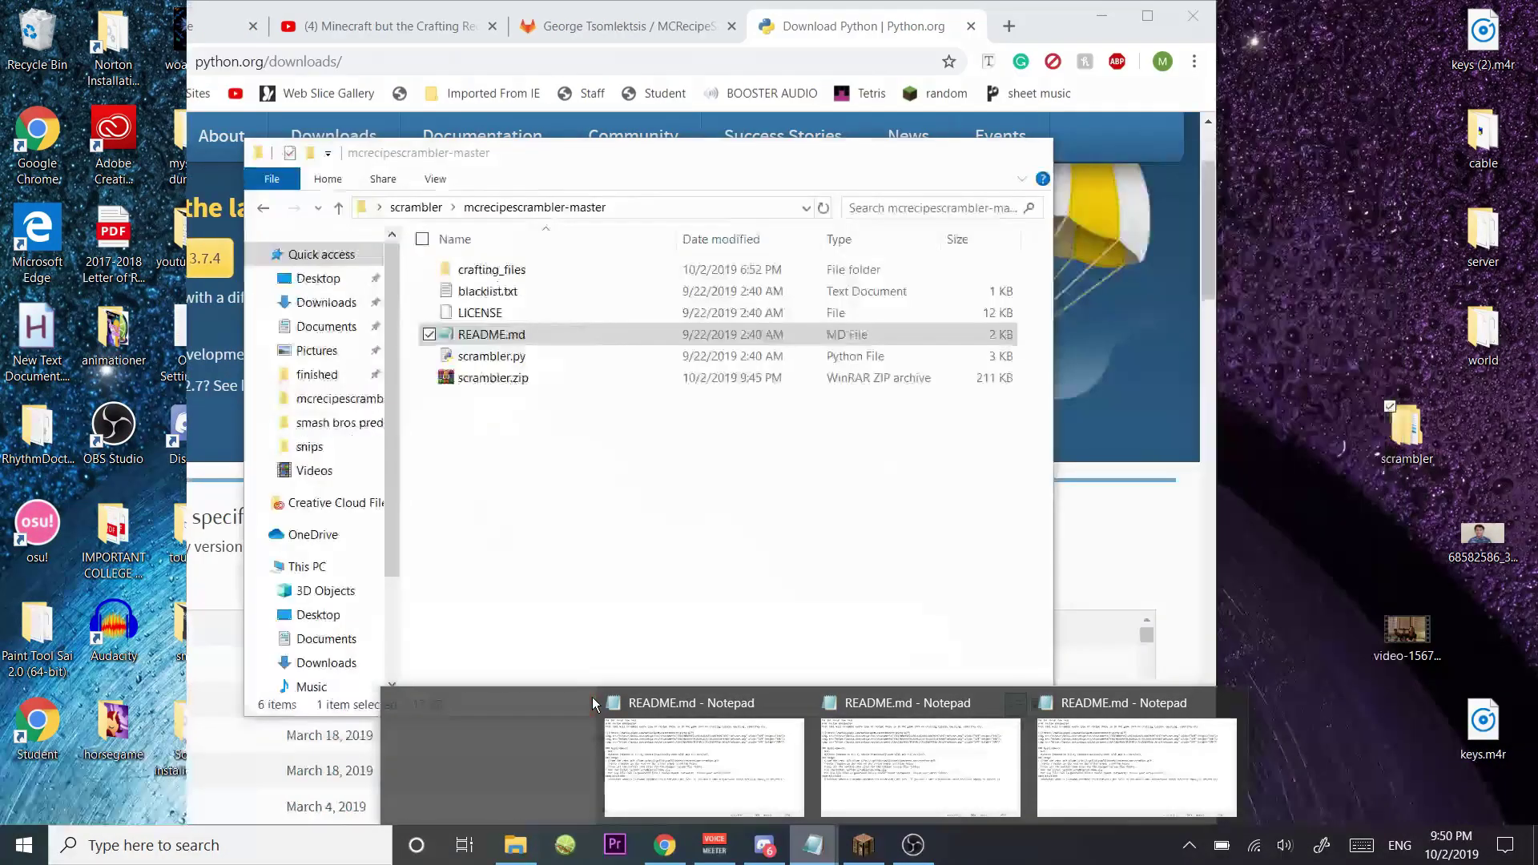
pyautogui.middleClick(662, 712)
pyautogui.click(687, 703)
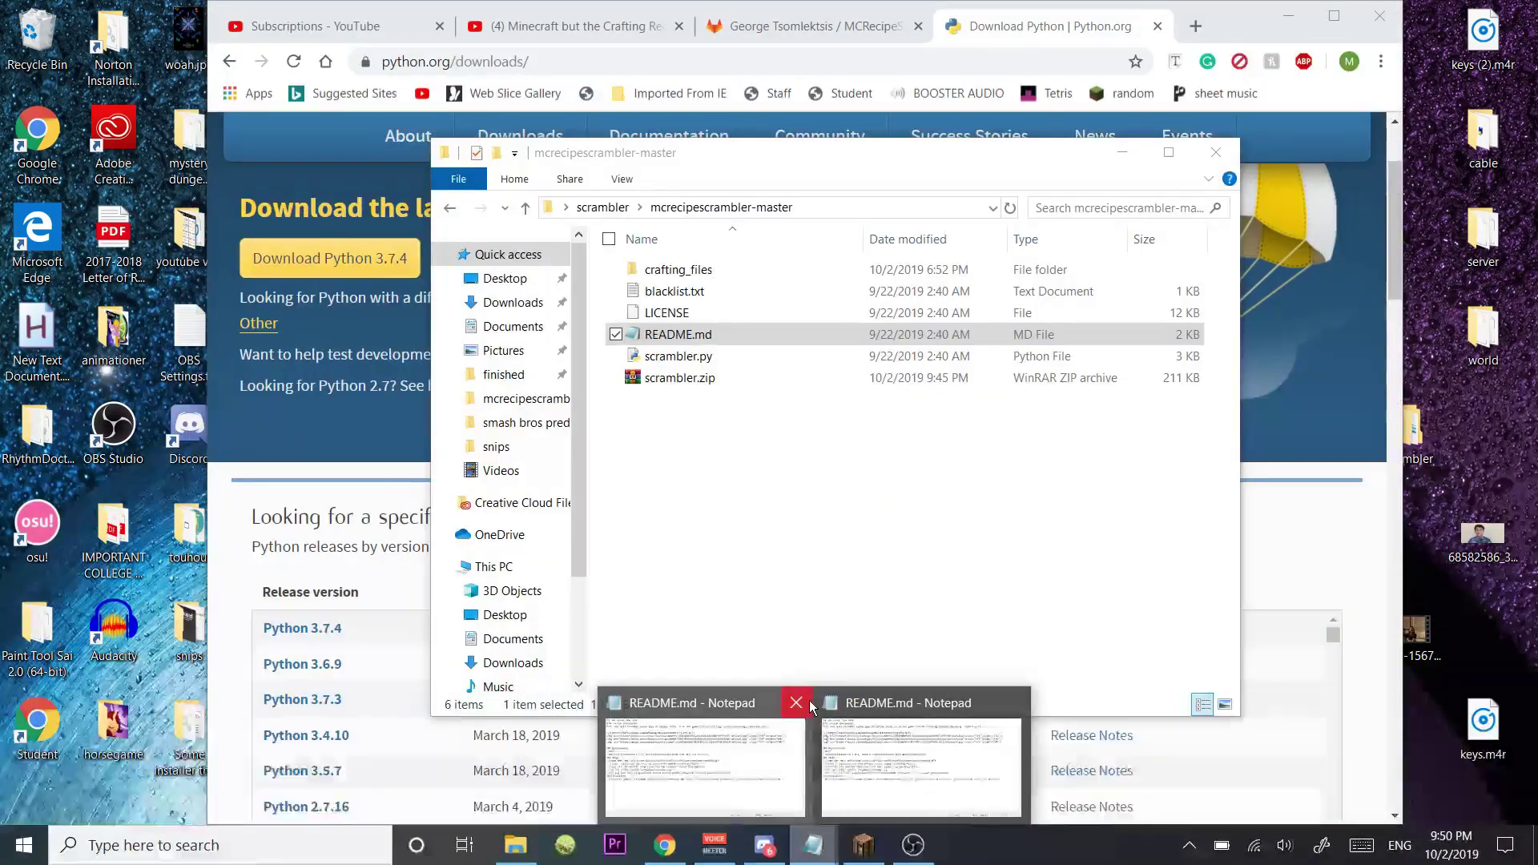
pyautogui.click(800, 703)
pyautogui.click(793, 801)
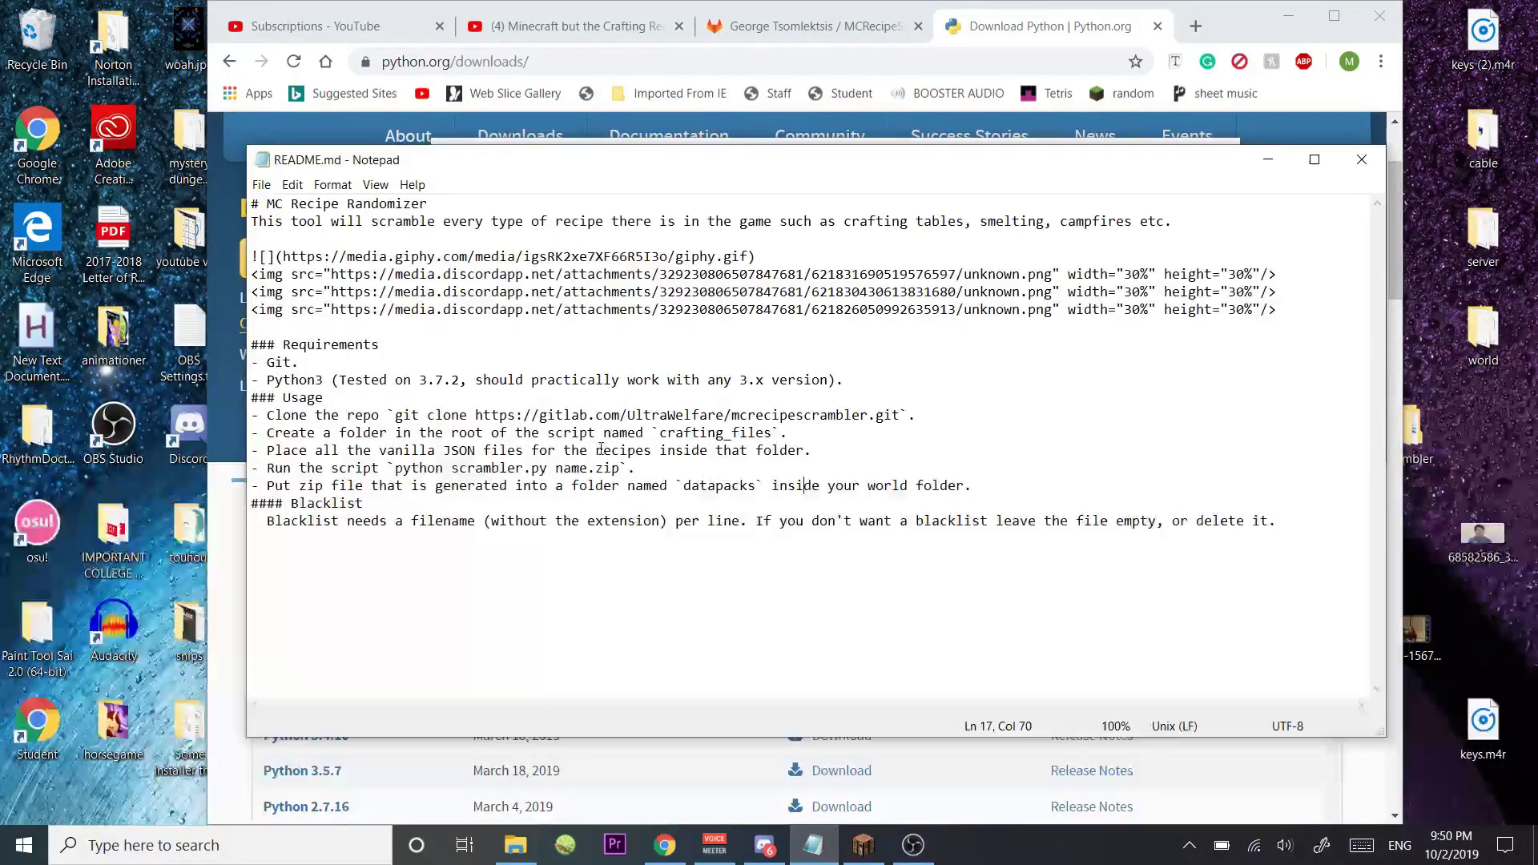
pyautogui.moveTo(693, 438); pyautogui.dragTo(768, 434)
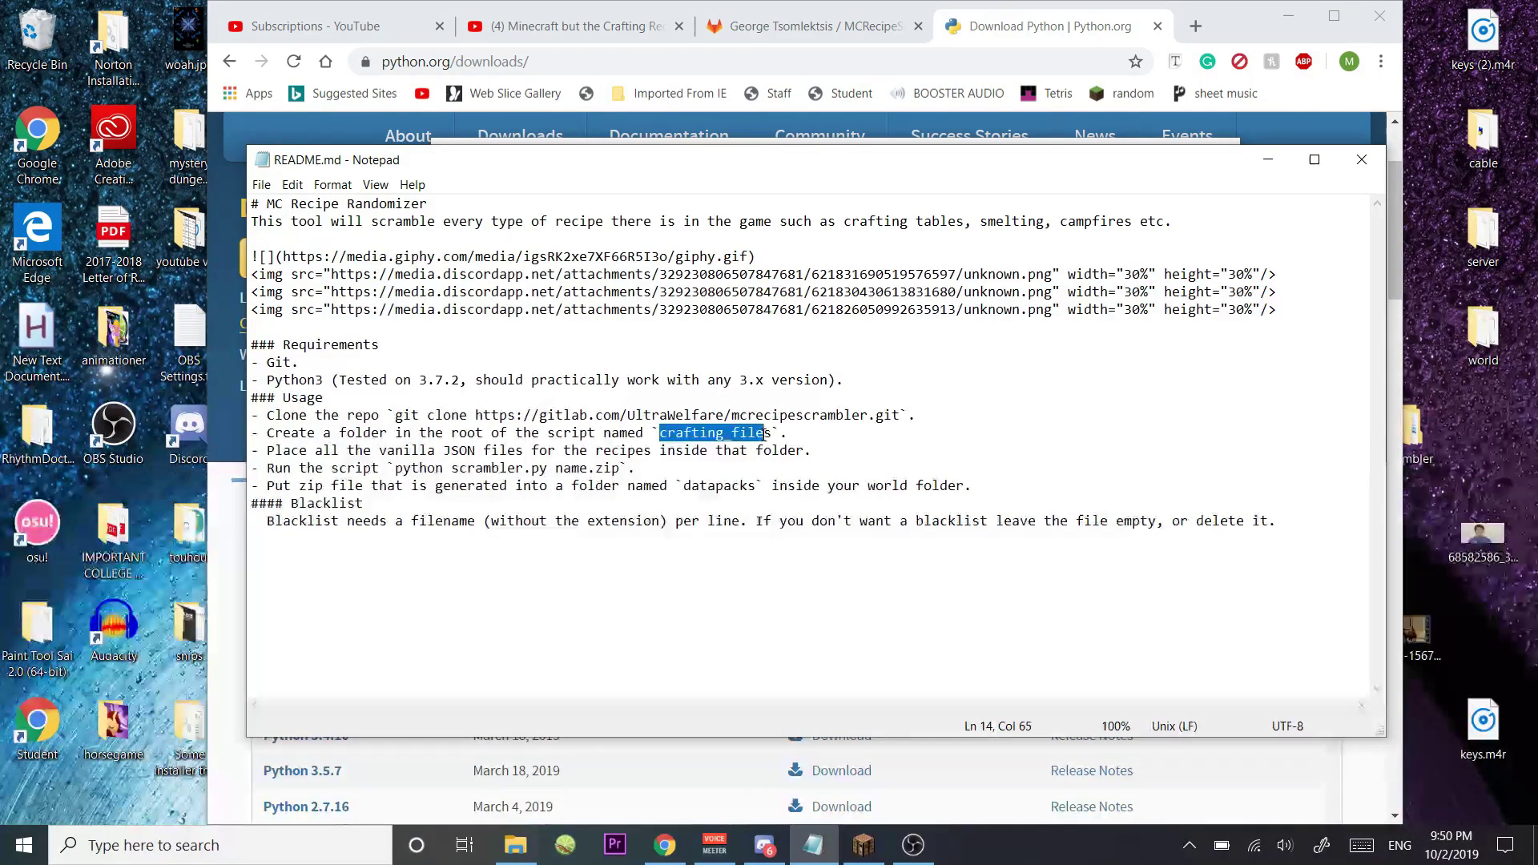
# Look through the recipe JSON files in the crafting_files folder in File Explorer and return to mcrecipescrambler-master
pyautogui.click(516, 845)
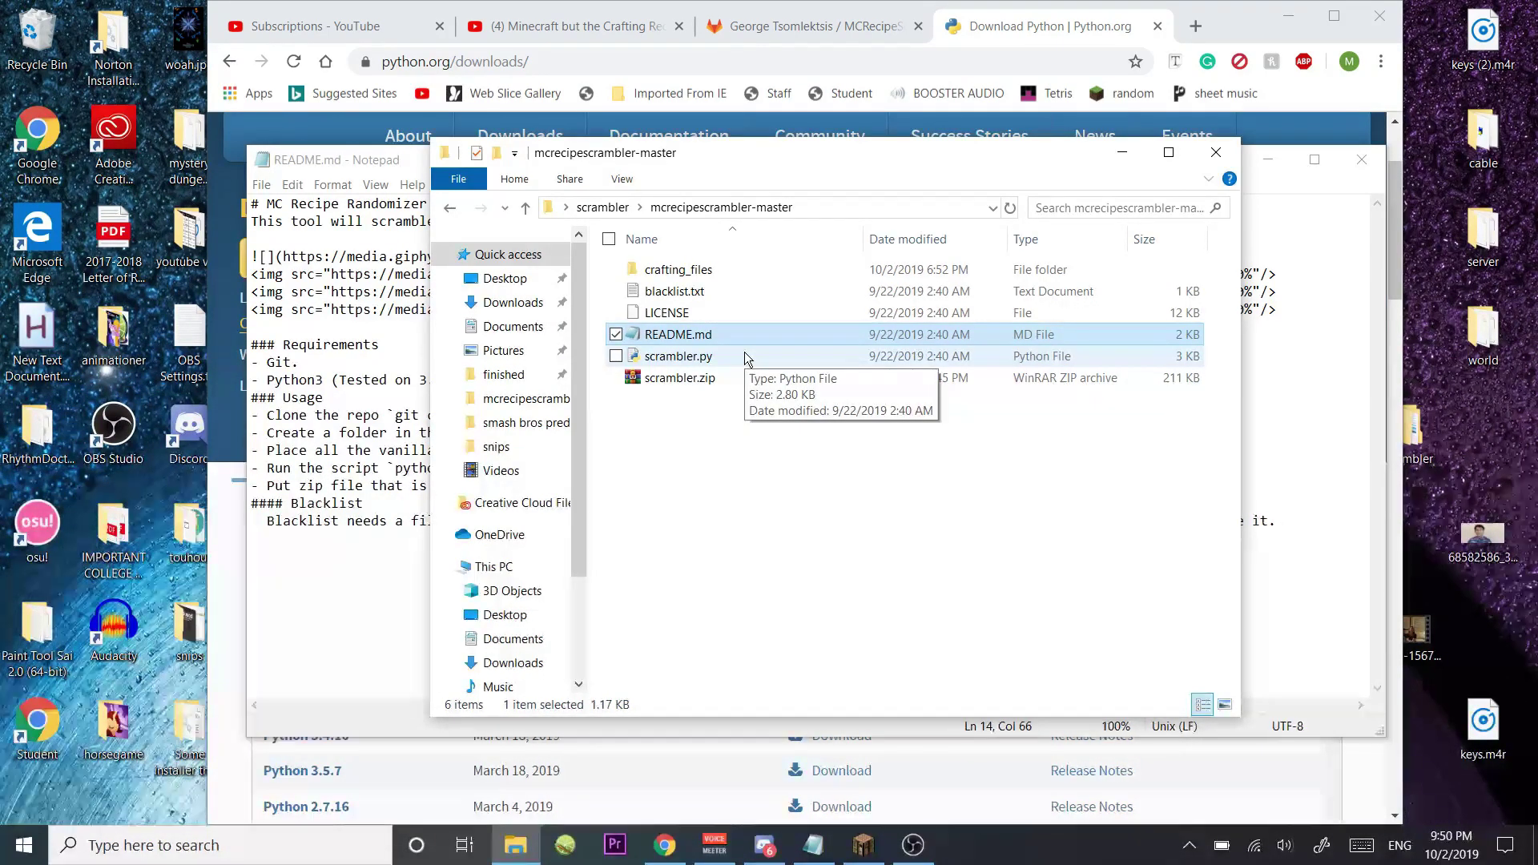
pyautogui.doubleClick(677, 269)
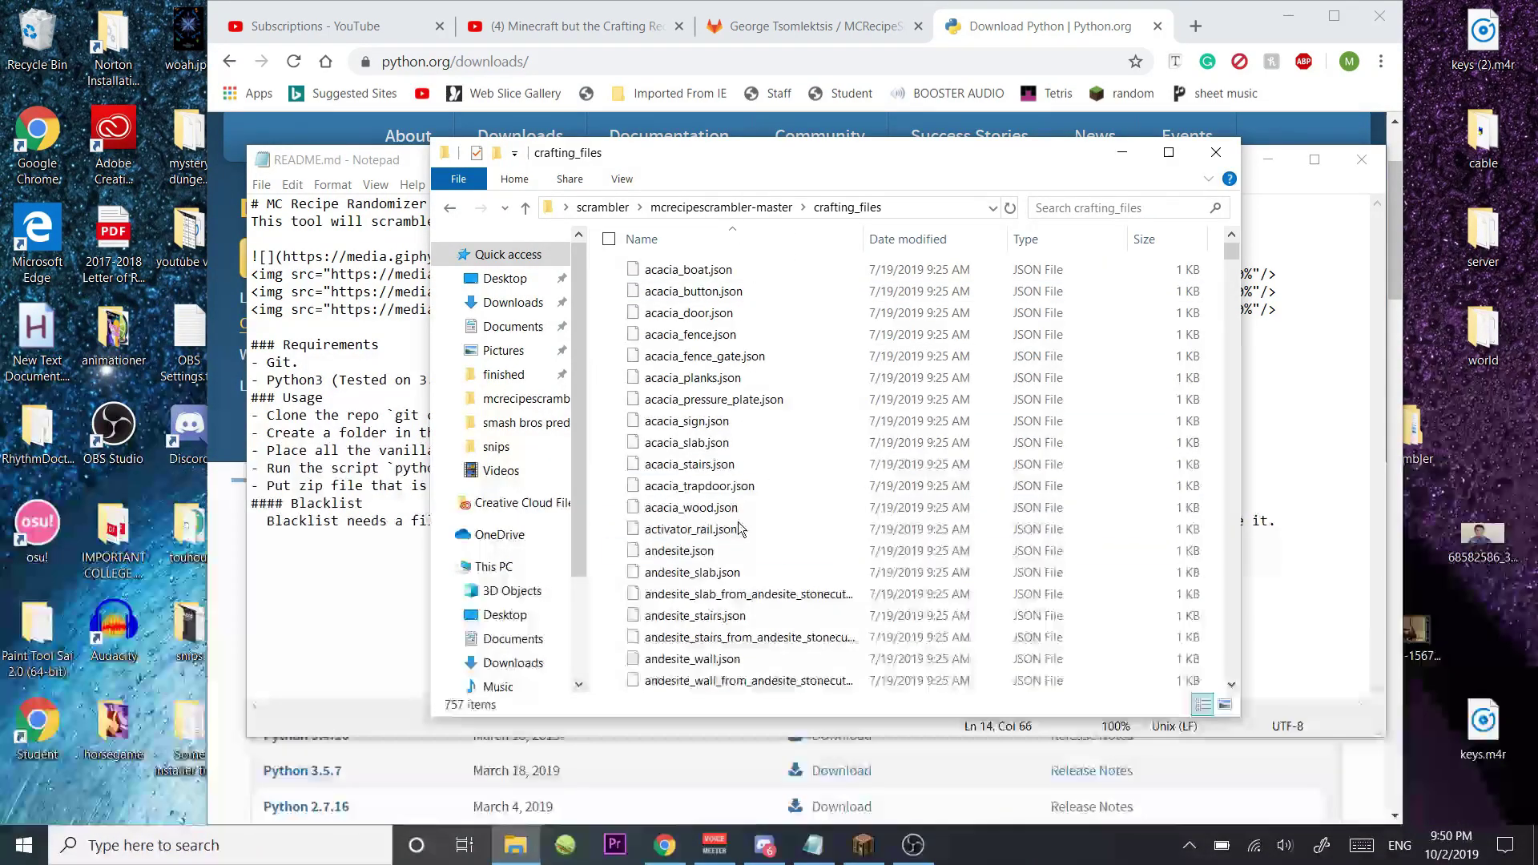
pyautogui.hotkey('alt', 'Left')
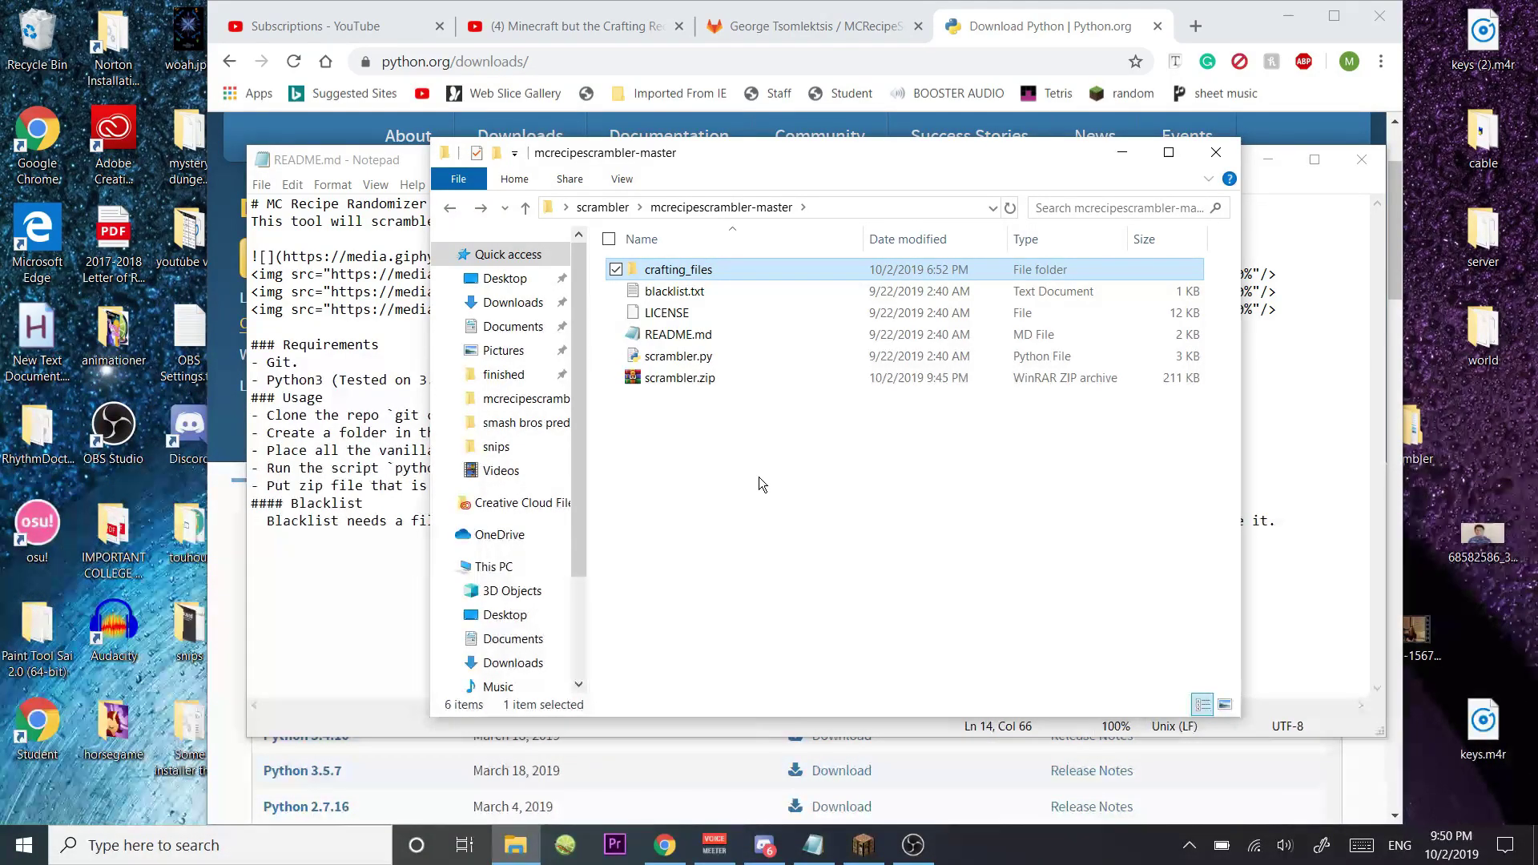
# Open the resource pack folder from Minecraft, go up to .minecraft, and open the 1.14.4 folder inside versions
pyautogui.click(870, 854)
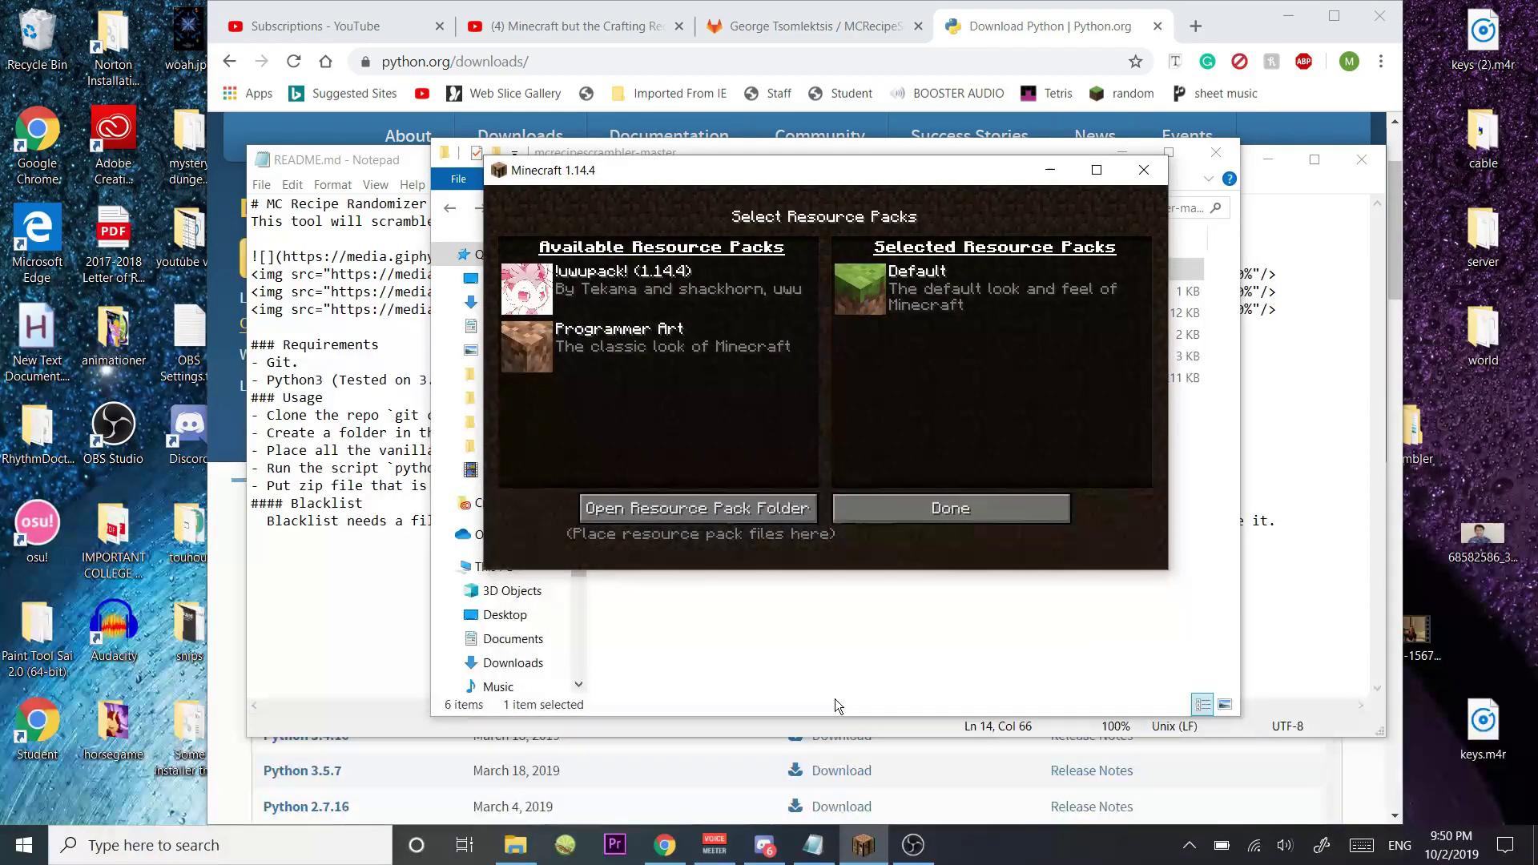
pyautogui.click(769, 511)
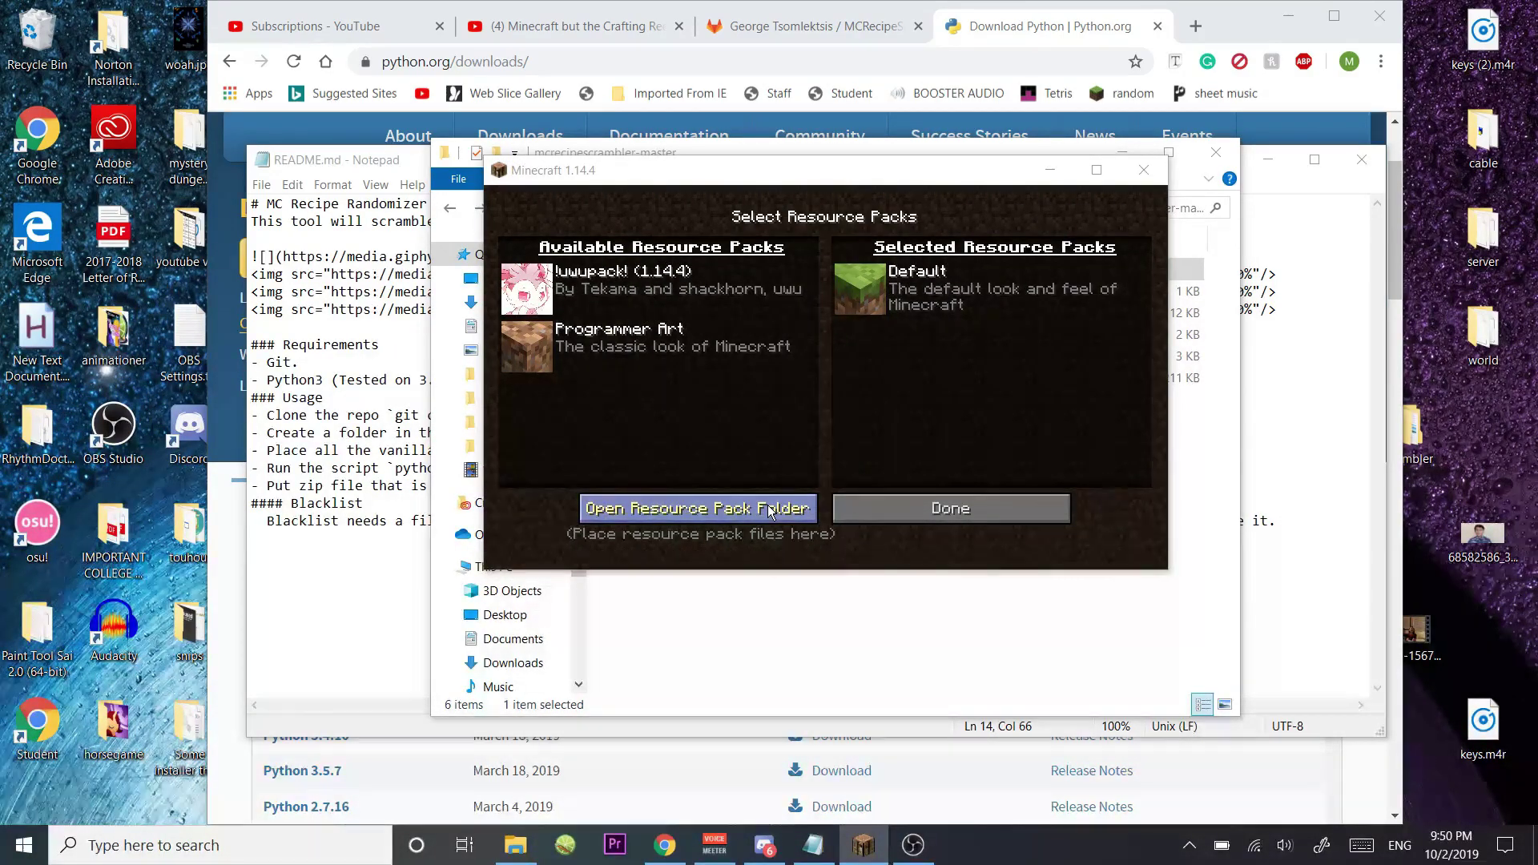
pyautogui.click(778, 237)
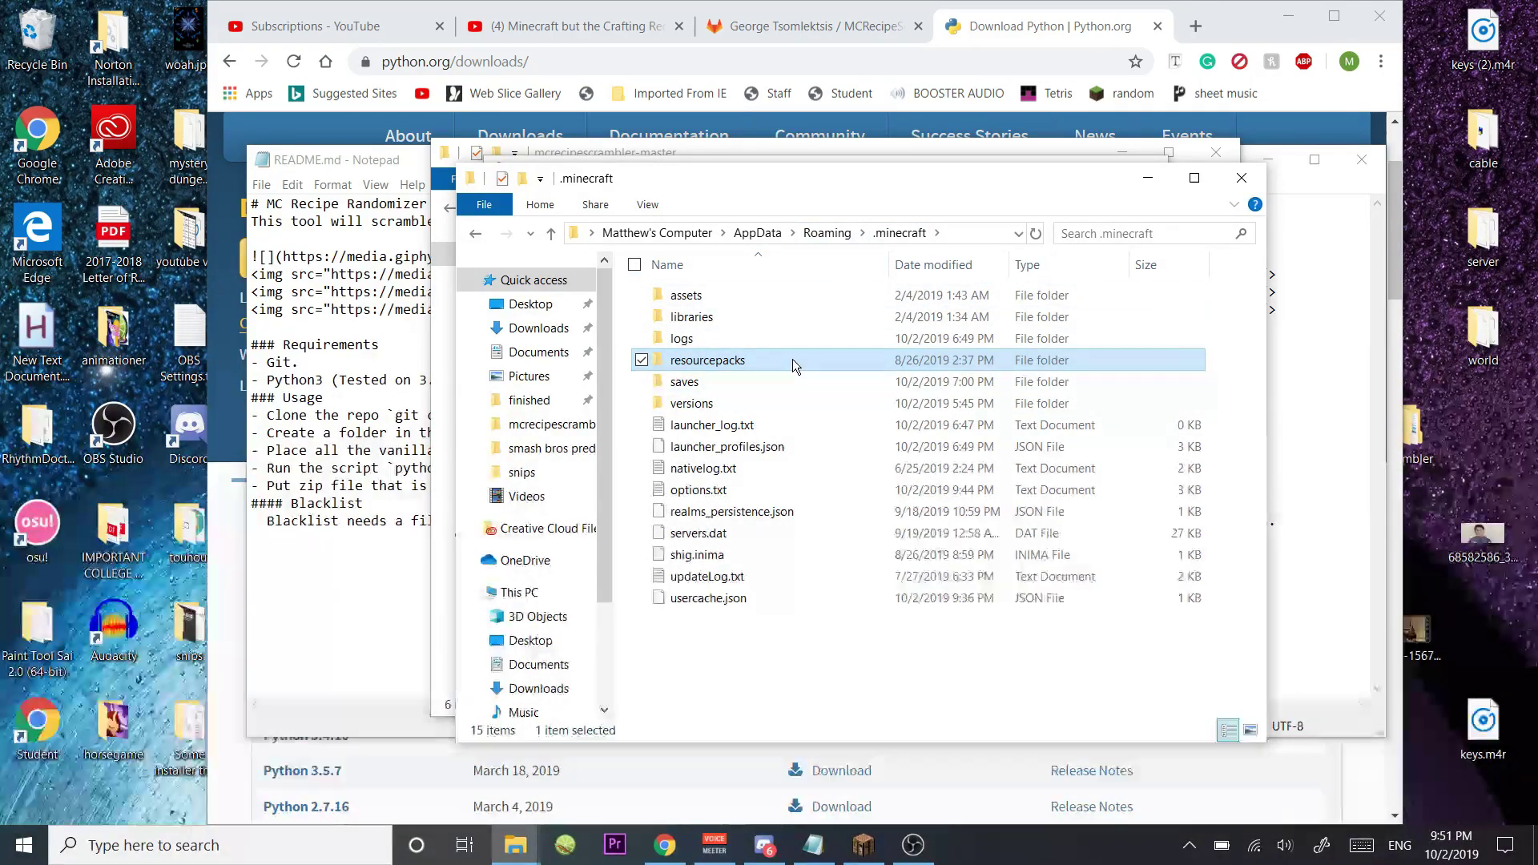
pyautogui.doubleClick(778, 404)
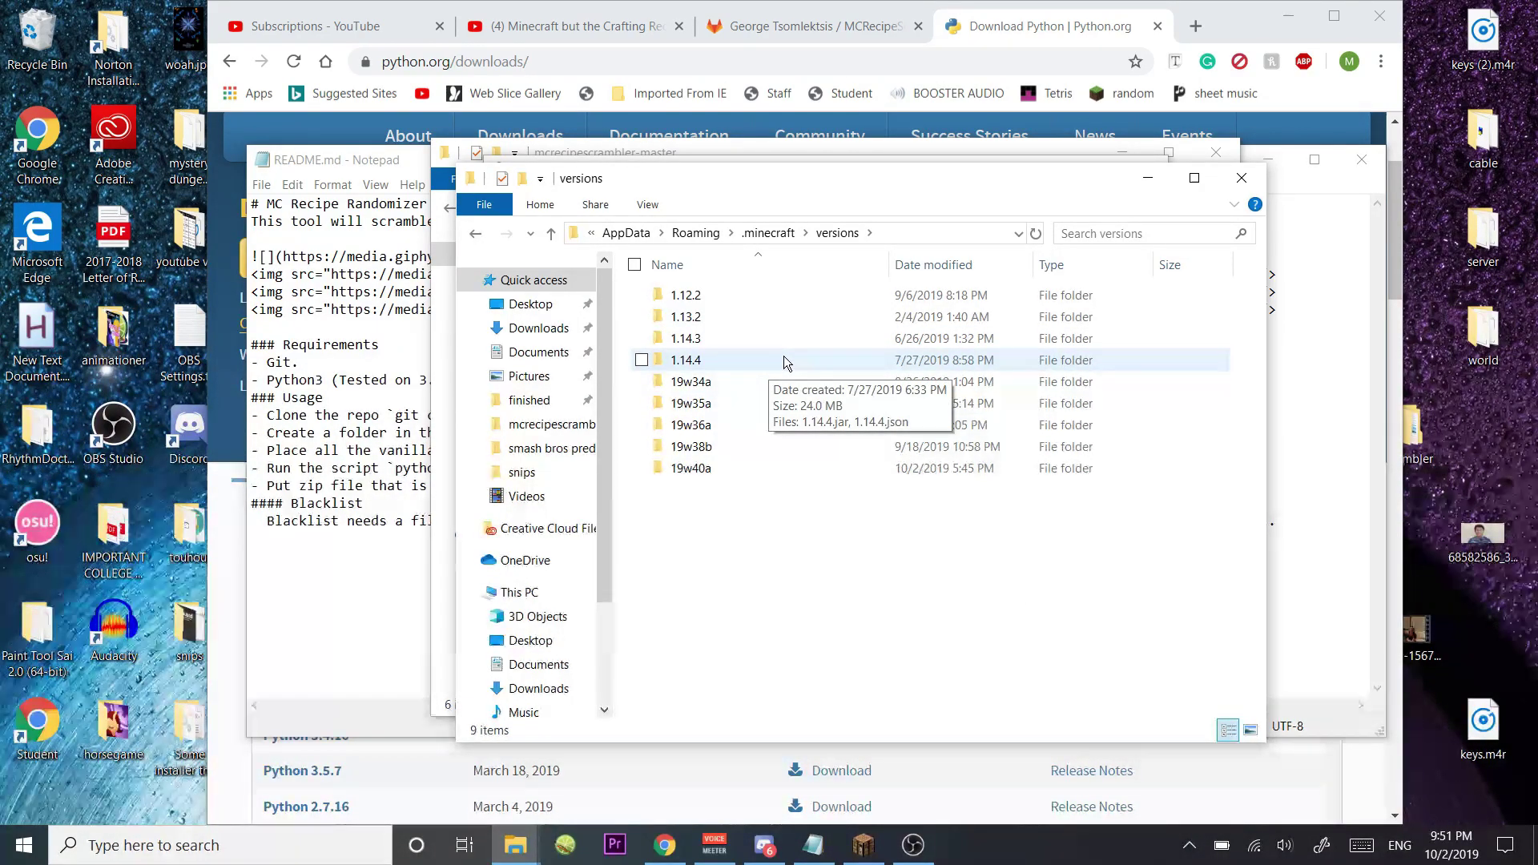
pyautogui.click(776, 340)
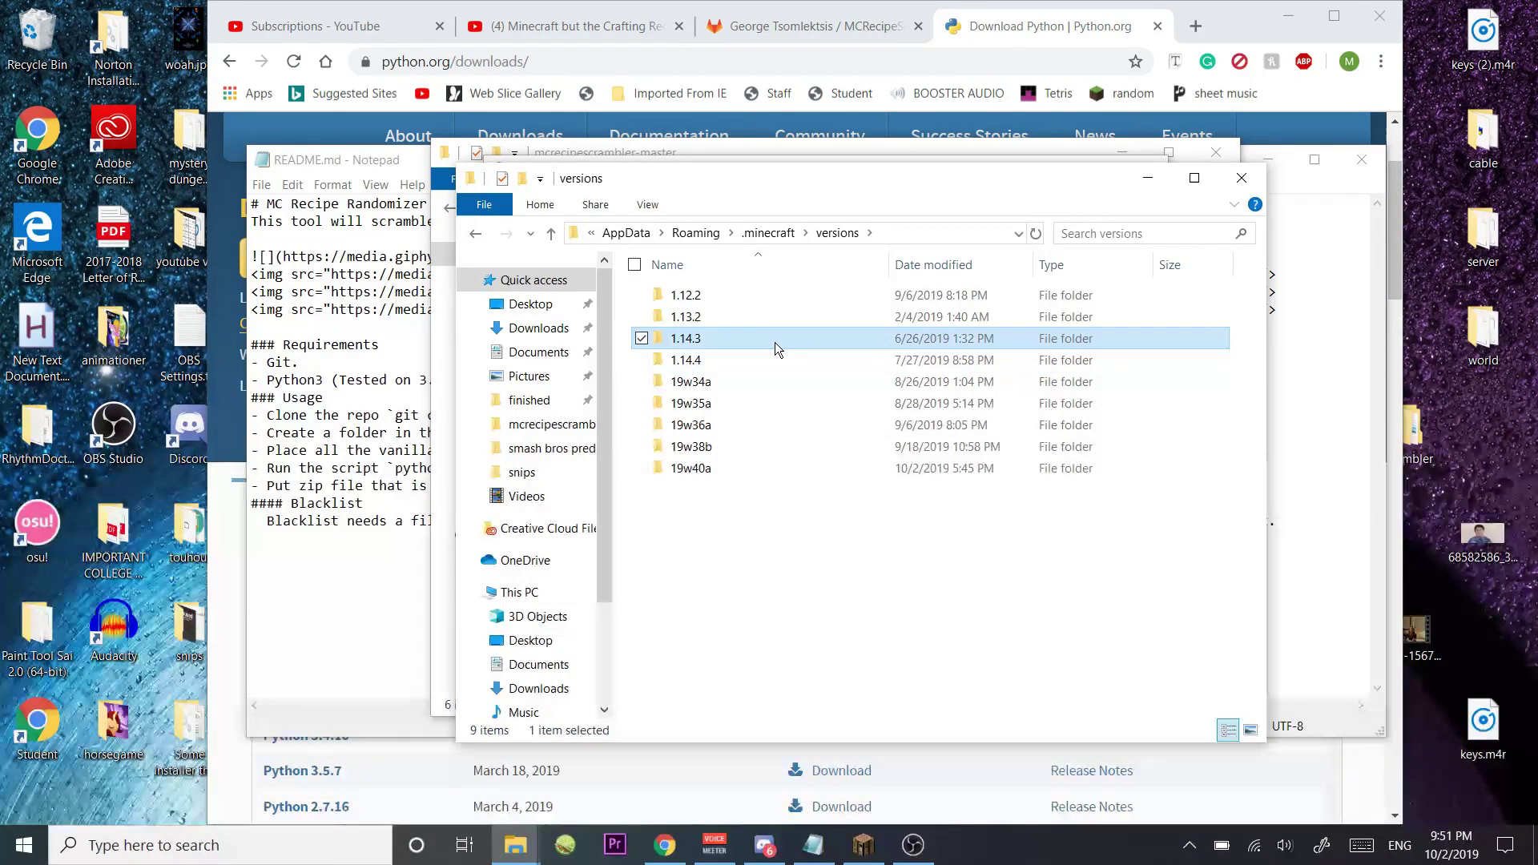
pyautogui.doubleClick(774, 361)
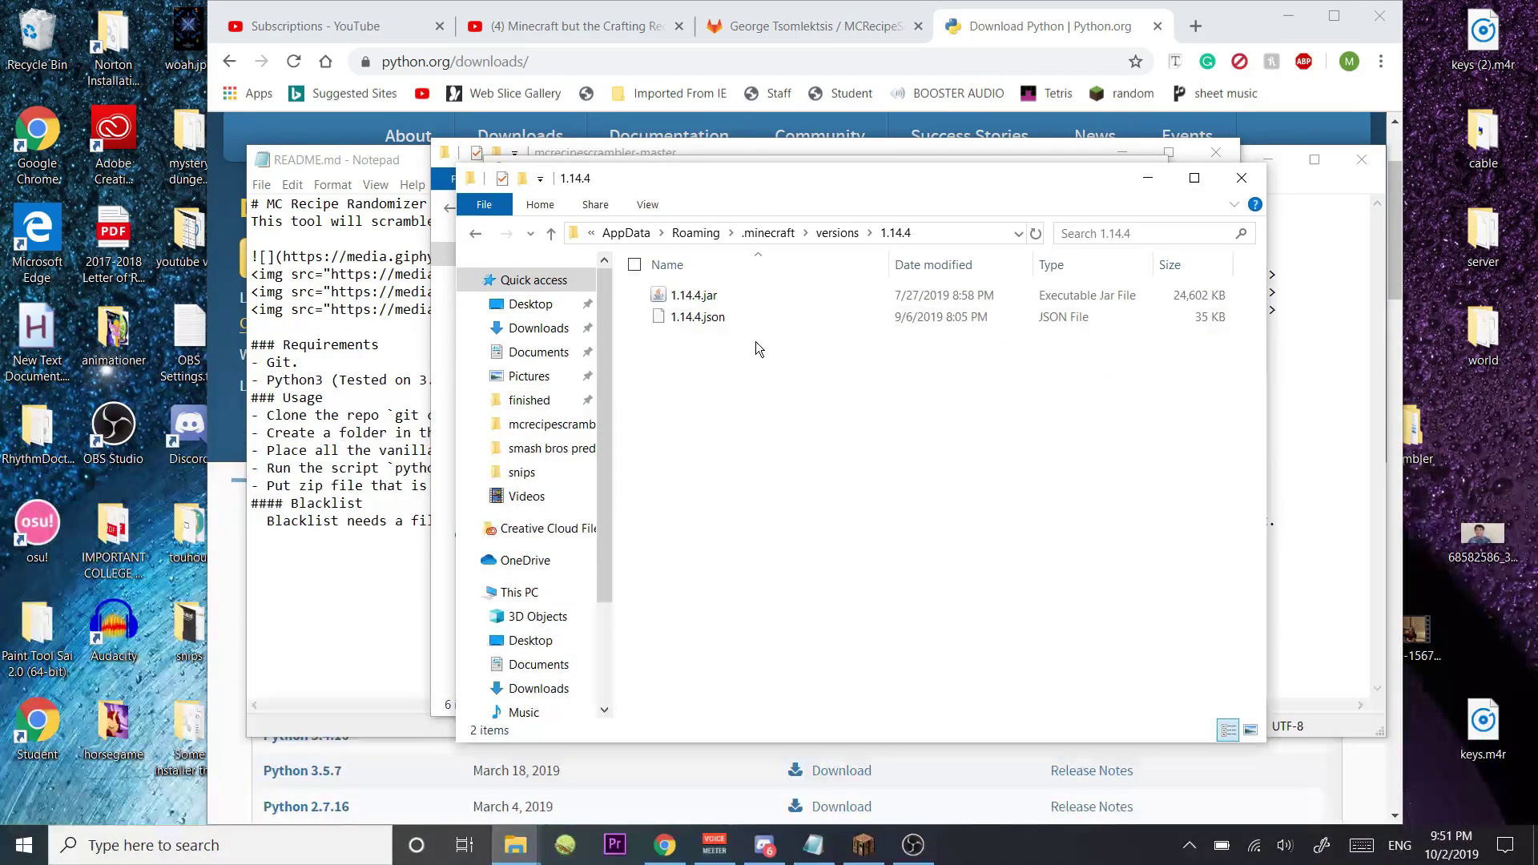
# Open 1.14.4.jar with WinRAR and dismiss the evaluation reminder
pyautogui.rightClick(737, 295)
pyautogui.press('Escape')
pyautogui.rightClick(744, 293)
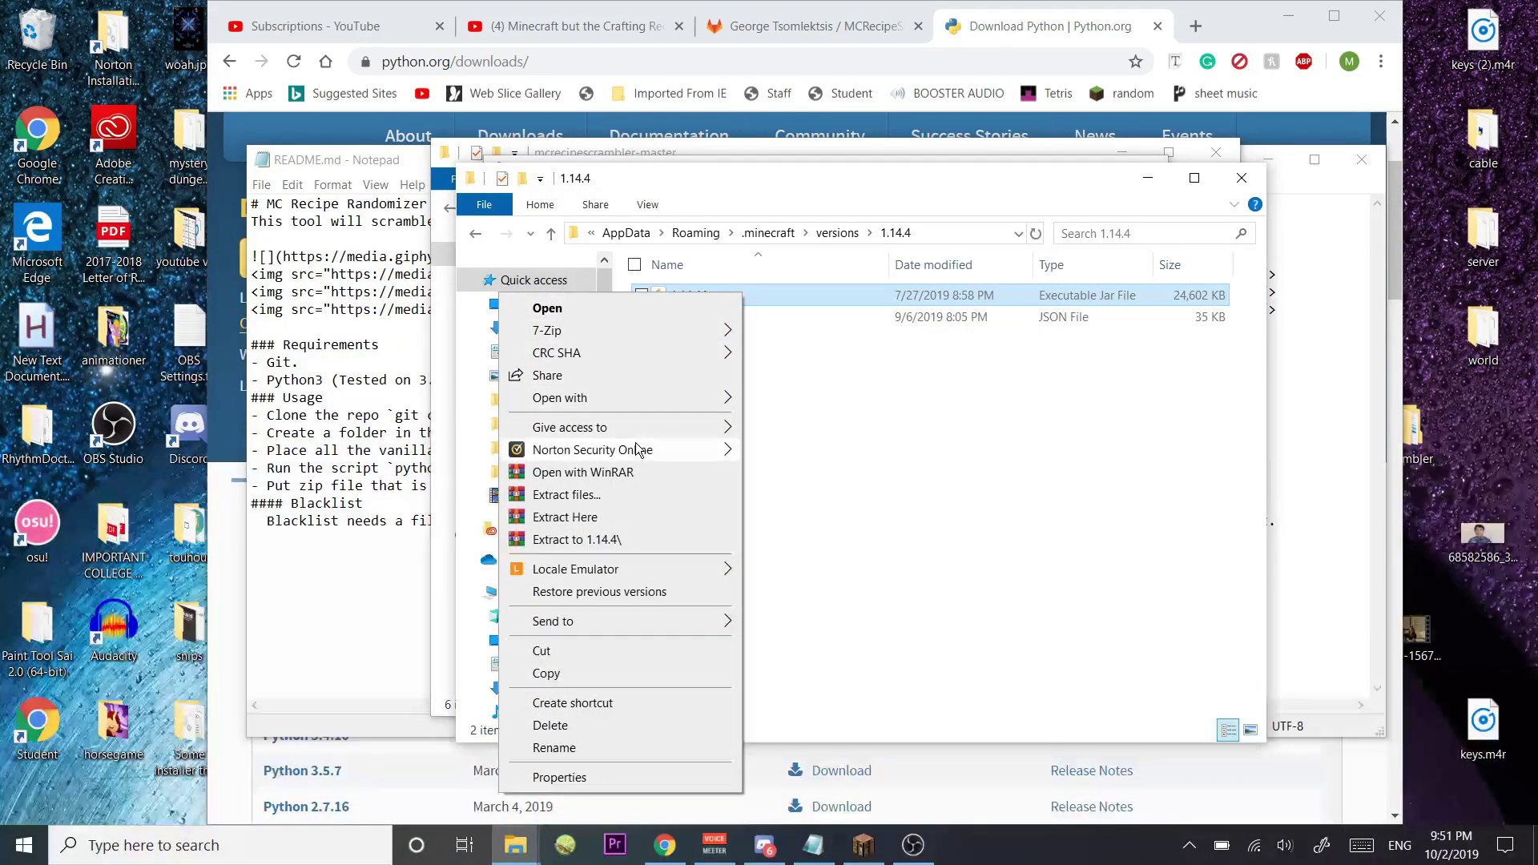
pyautogui.click(641, 473)
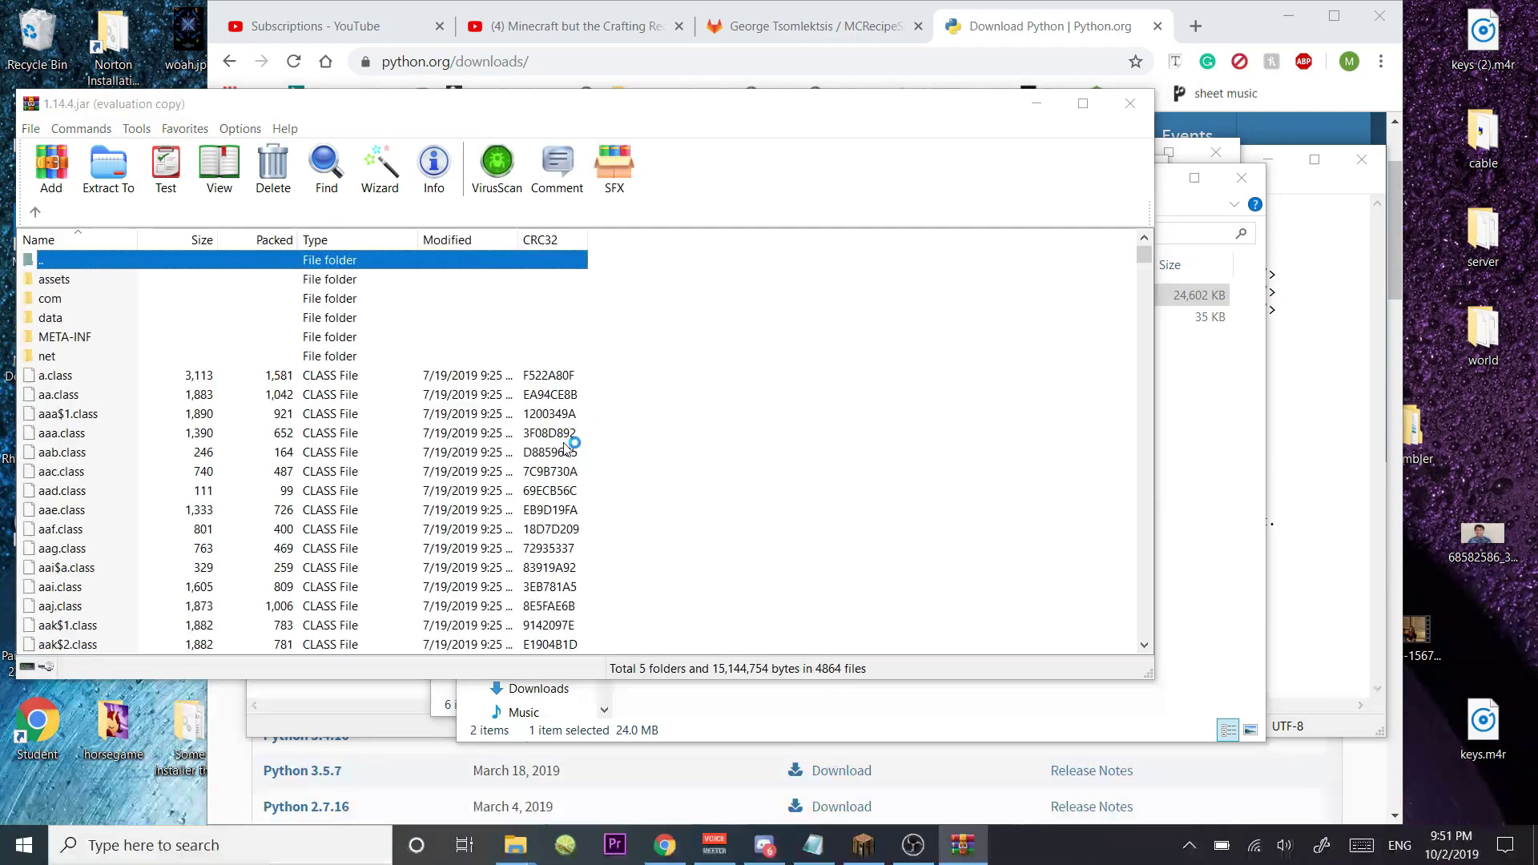
pyautogui.click(1150, 102)
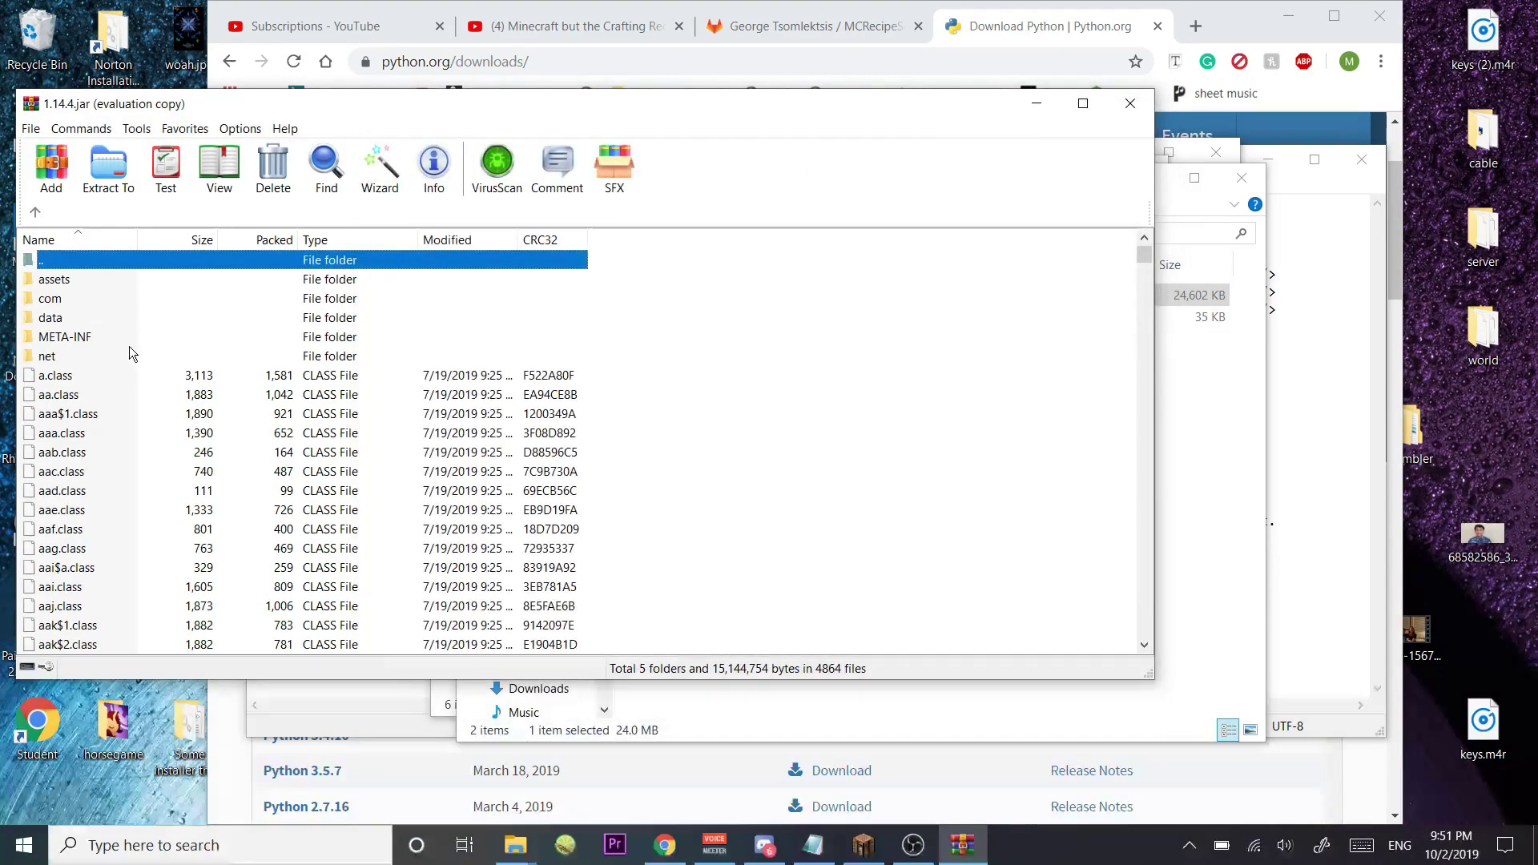
# Open data, minecraft, recipes inside the 1.14.4.jar archive and select all the recipe JSON files
pyautogui.doubleClick(67, 319)
pyautogui.doubleClick(87, 277)
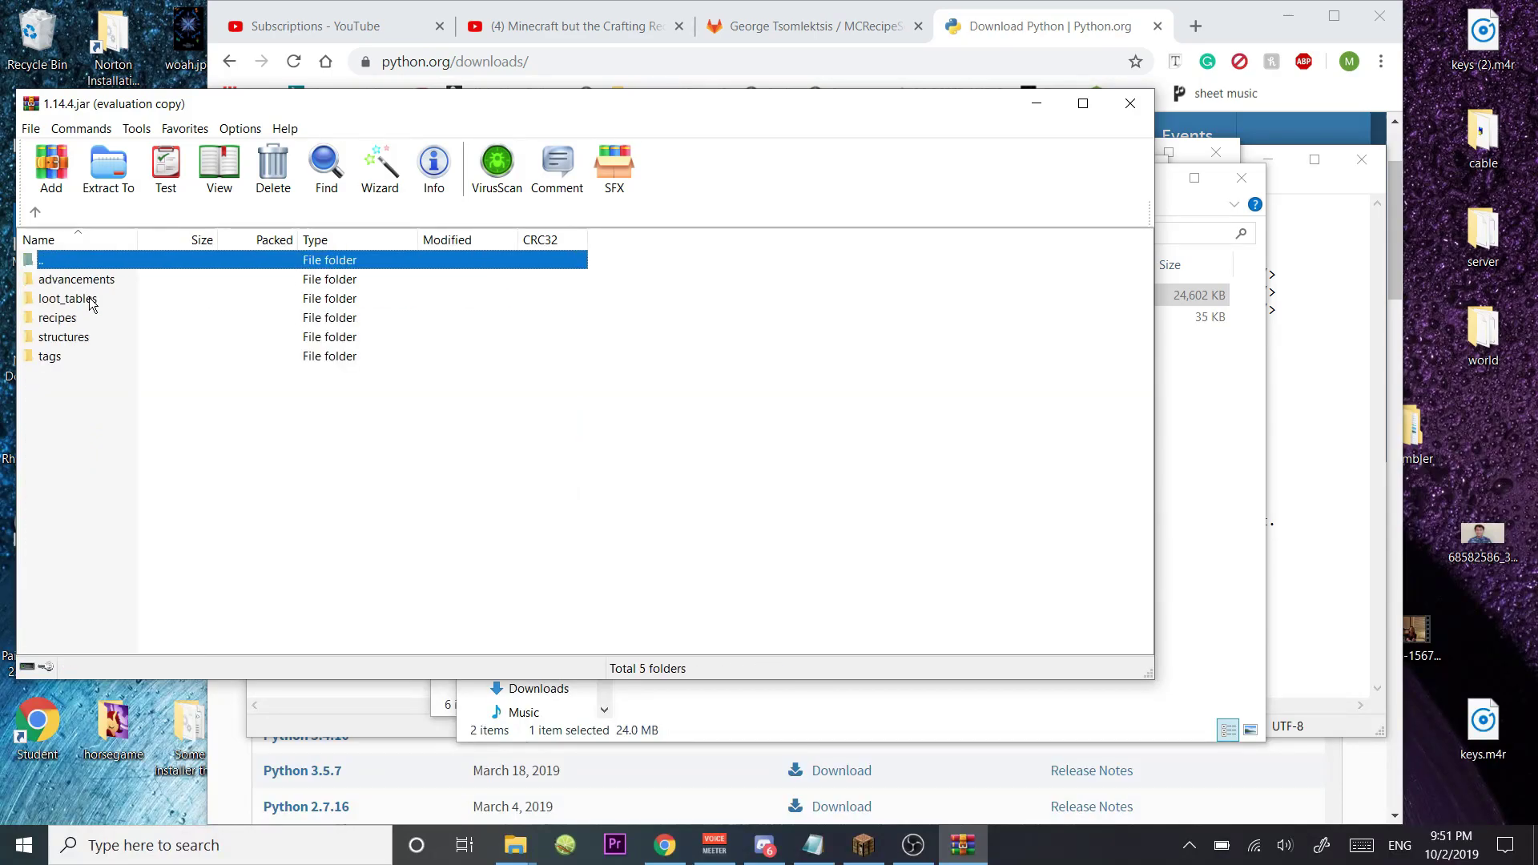
pyautogui.doubleClick(78, 320)
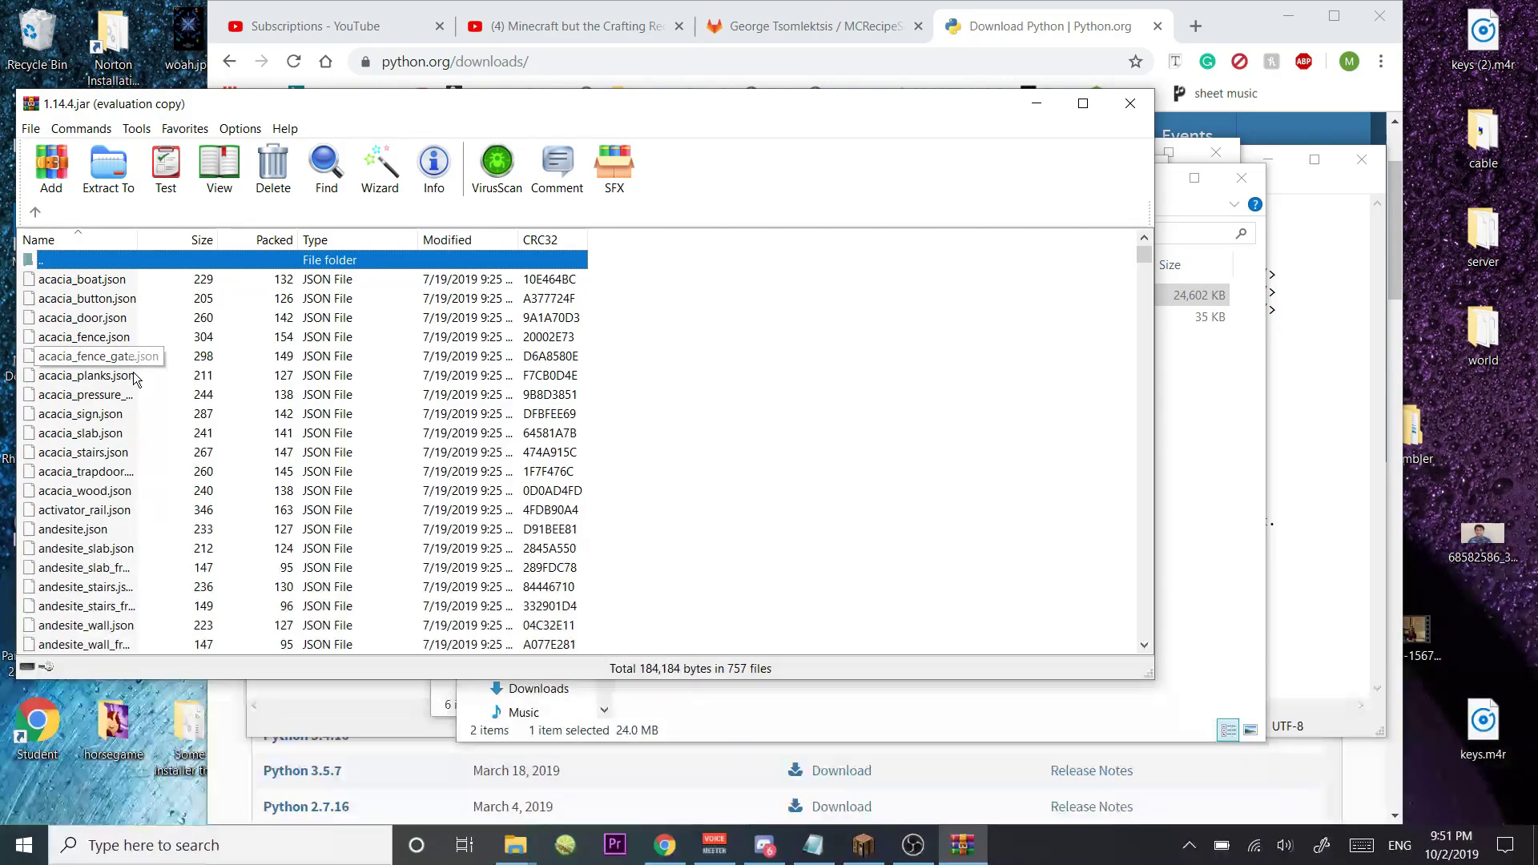
pyautogui.hotkey('ctrl', 'a')
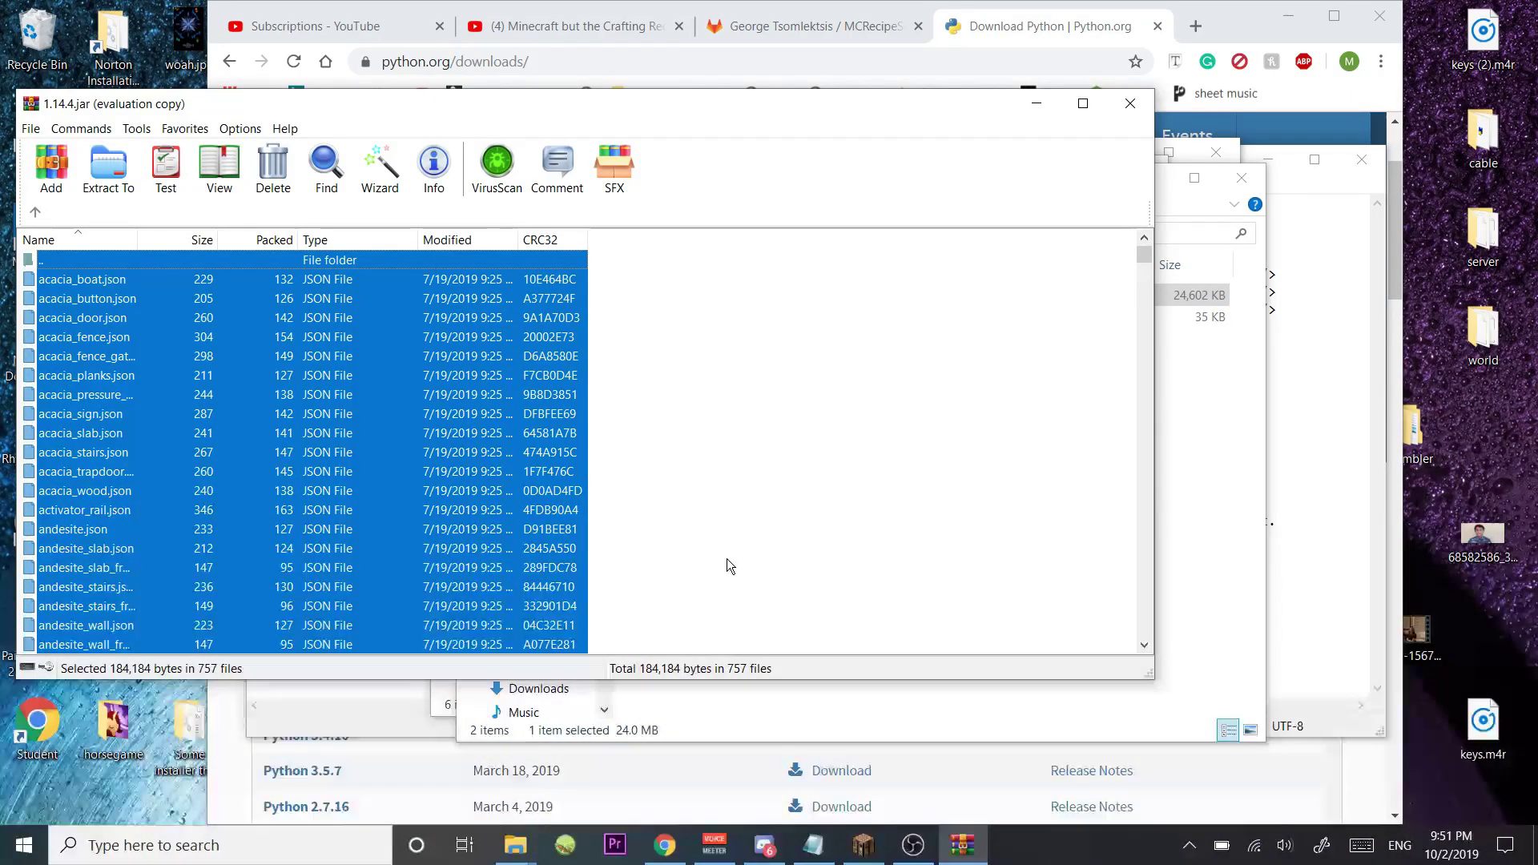
# Switch to the mcrecipescrambler-master window in File Explorer and open its crafting_files folder
pyautogui.click(515, 845)
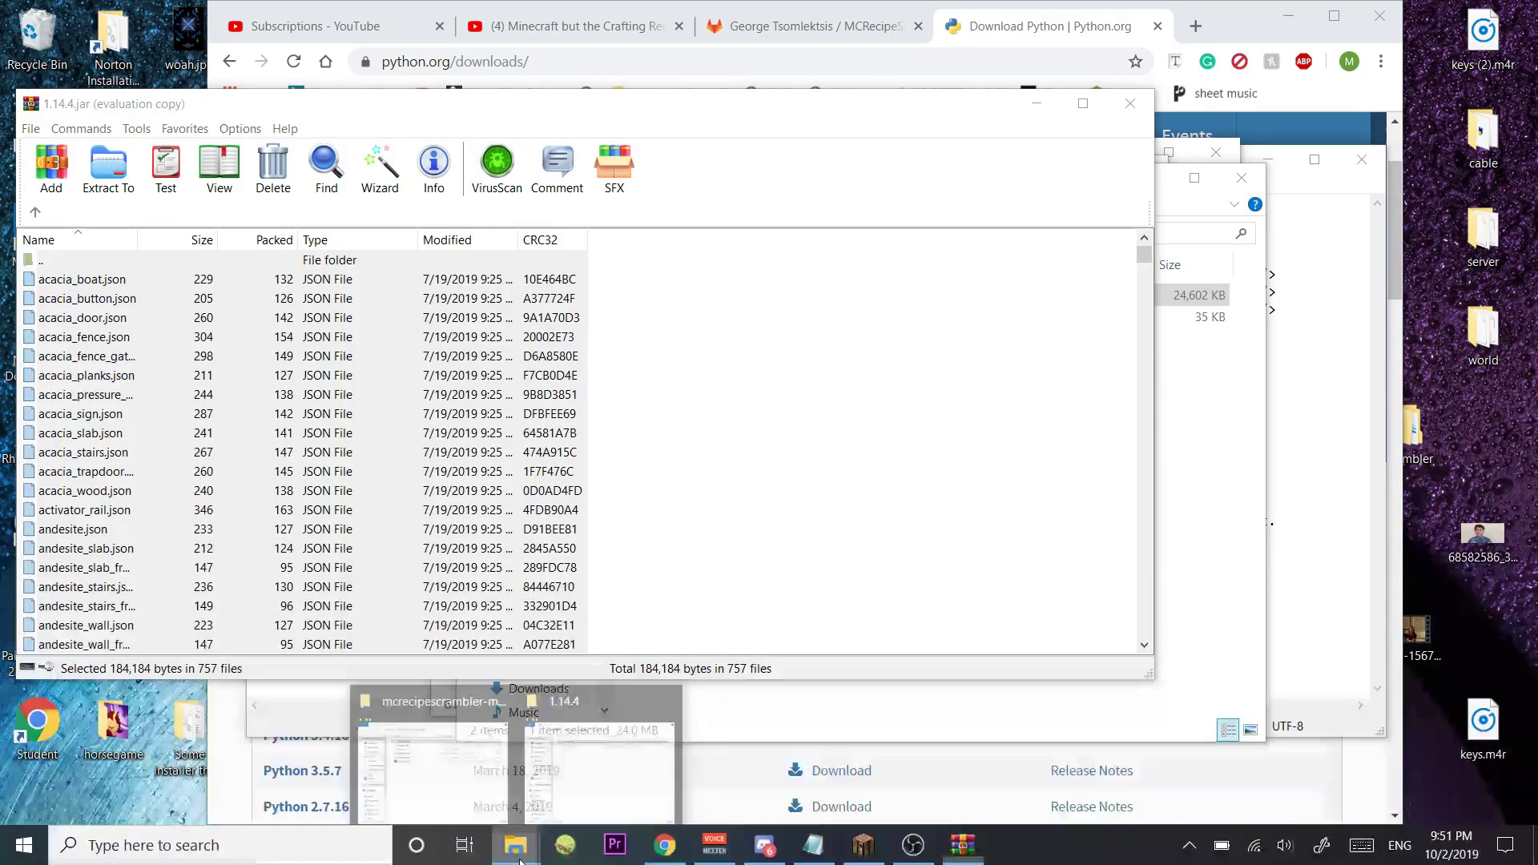
pyautogui.click(444, 764)
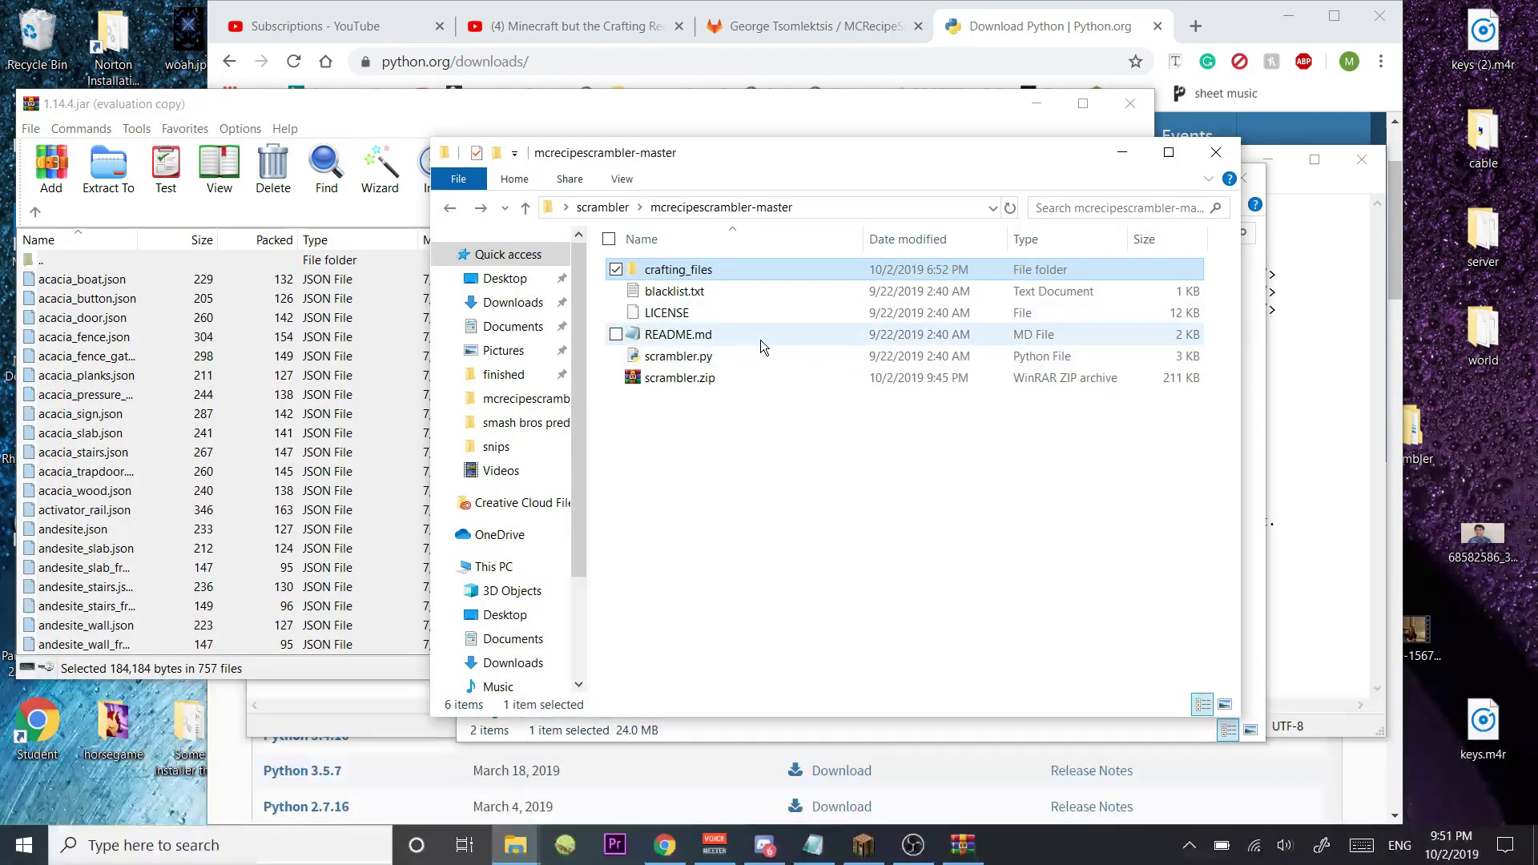
pyautogui.doubleClick(705, 274)
# Return to the mcrecipescrambler-master folder and delete scrambler.zip
pyautogui.hotkey('alt', 'Left')
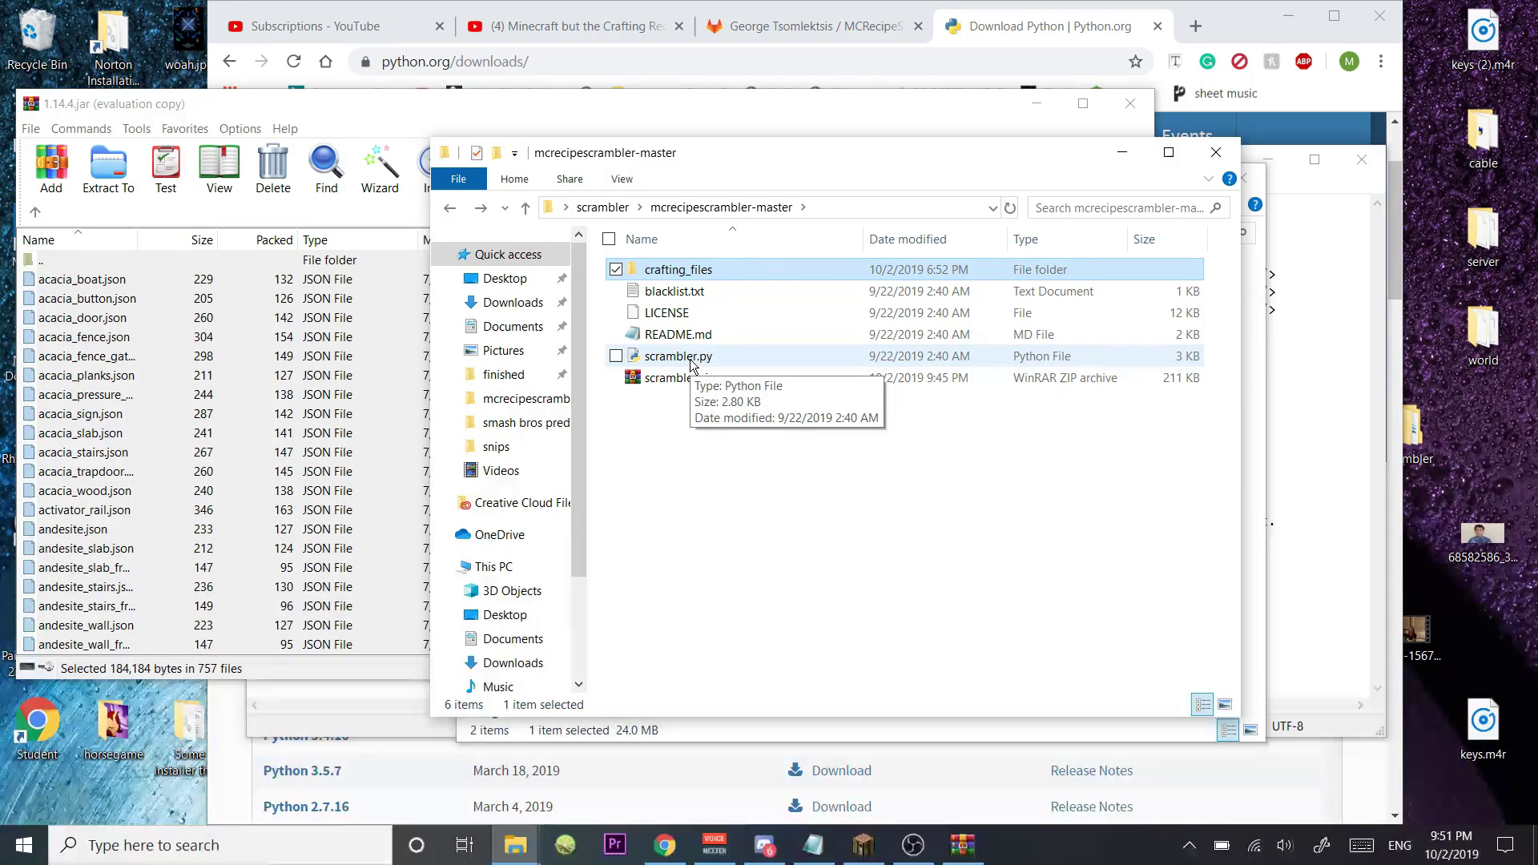
pyautogui.click(685, 378)
pyautogui.press('Delete')
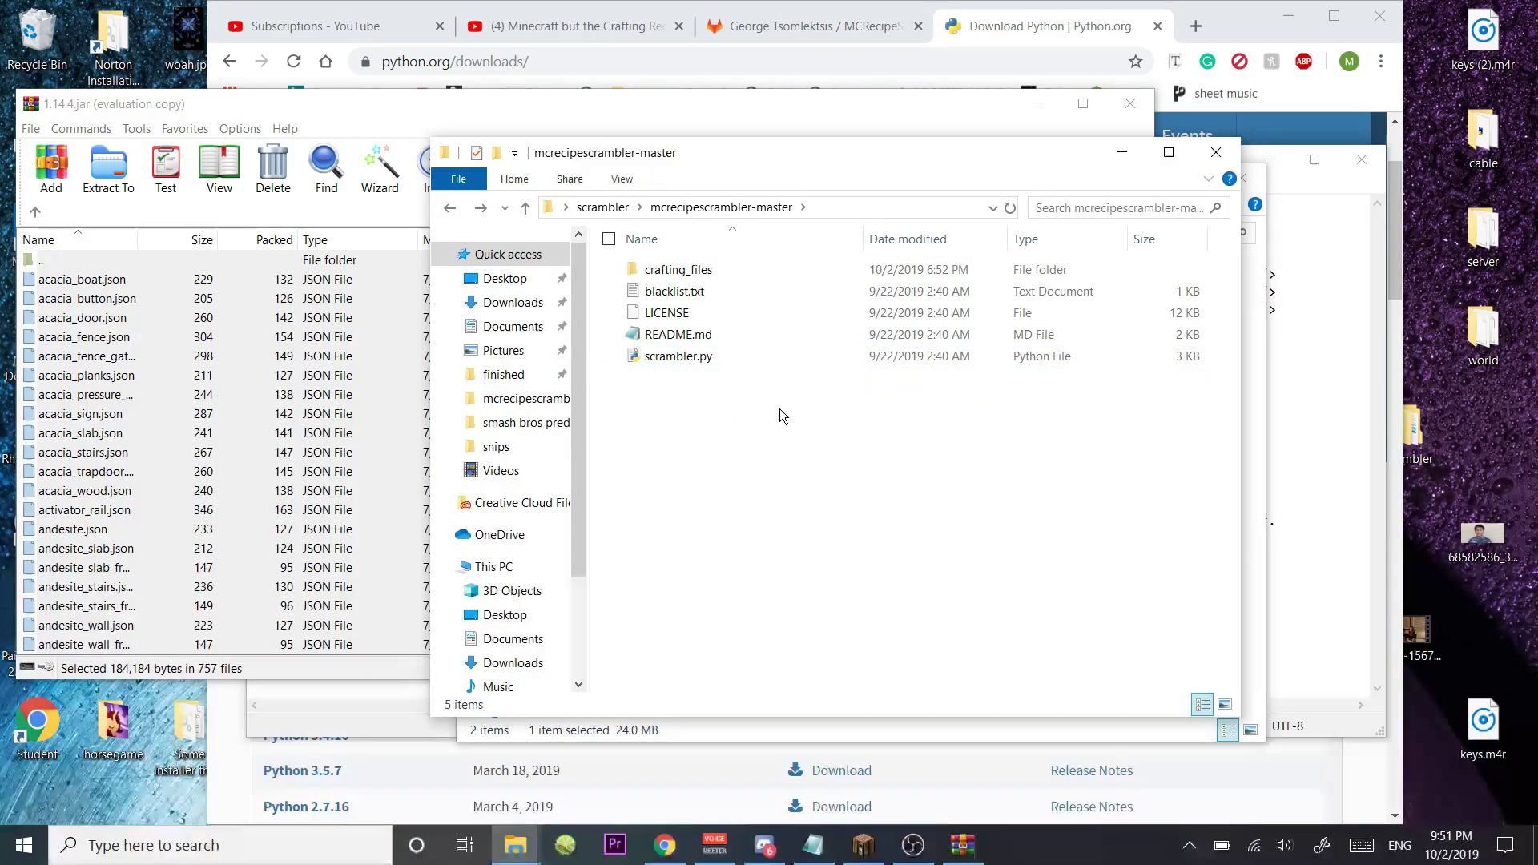
# Run scrambler.py in the mcrecipescrambler-master folder to generate a fresh scrambler.zip datapack
pyautogui.doubleClick(695, 363)
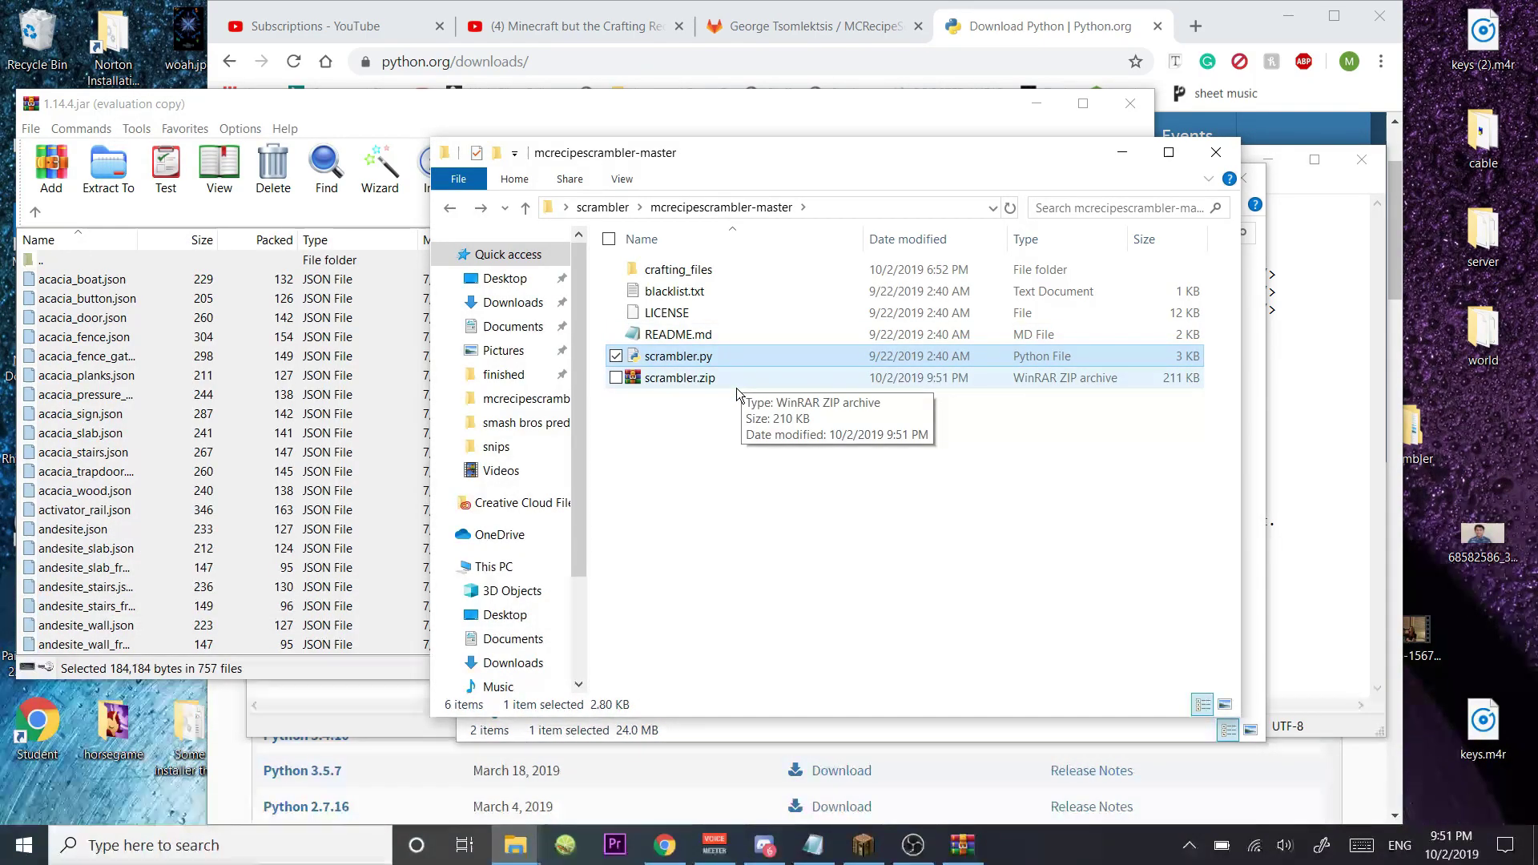
# Switch to the .minecraft window in File Explorer and open the datapacks folder of the Randomizer world inside saves
pyautogui.click(514, 846)
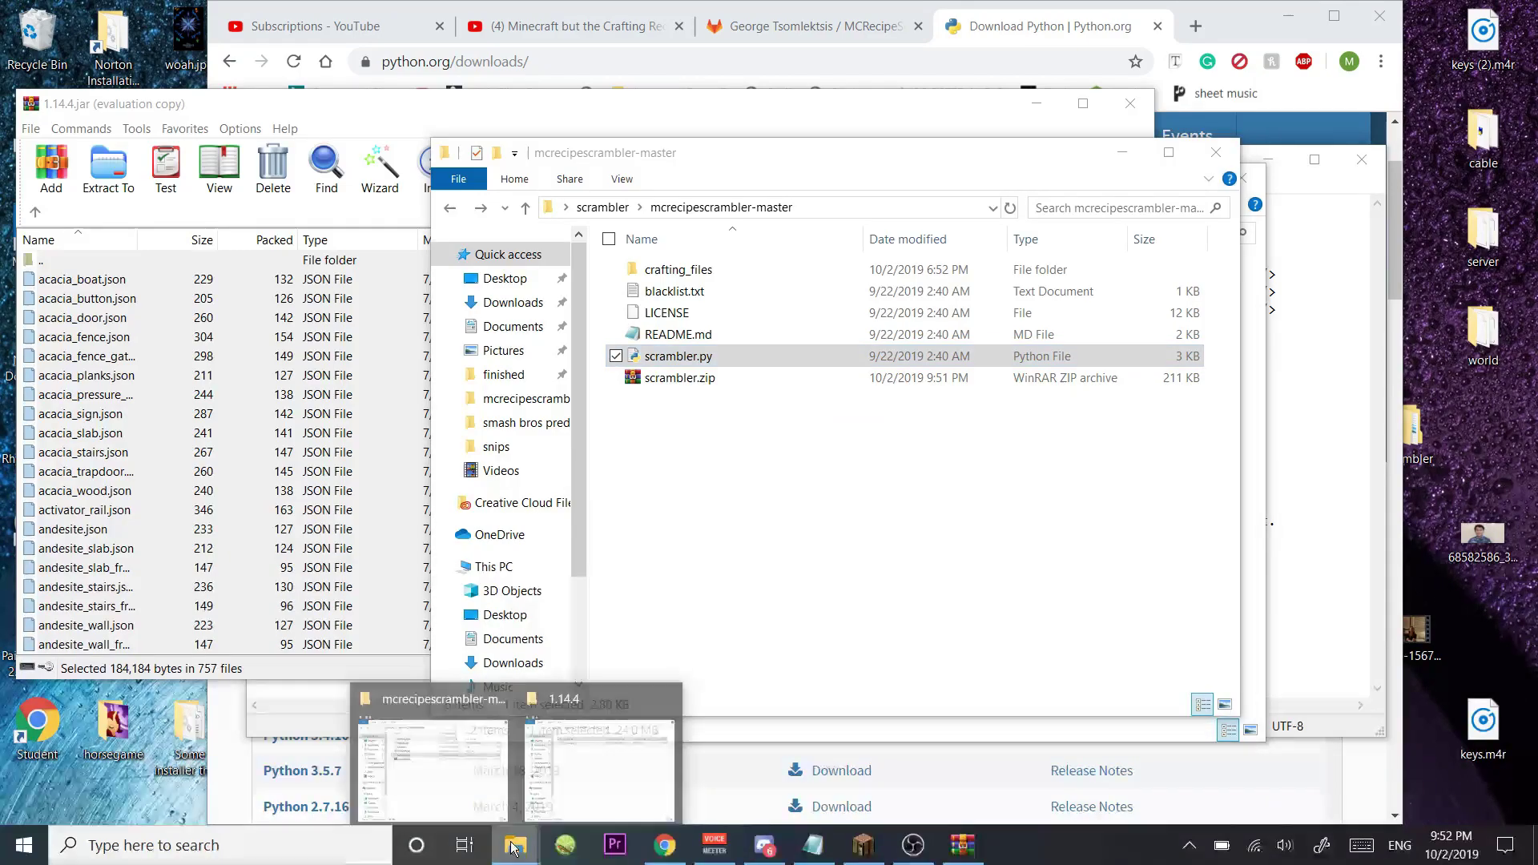
pyautogui.click(593, 774)
pyautogui.click(767, 234)
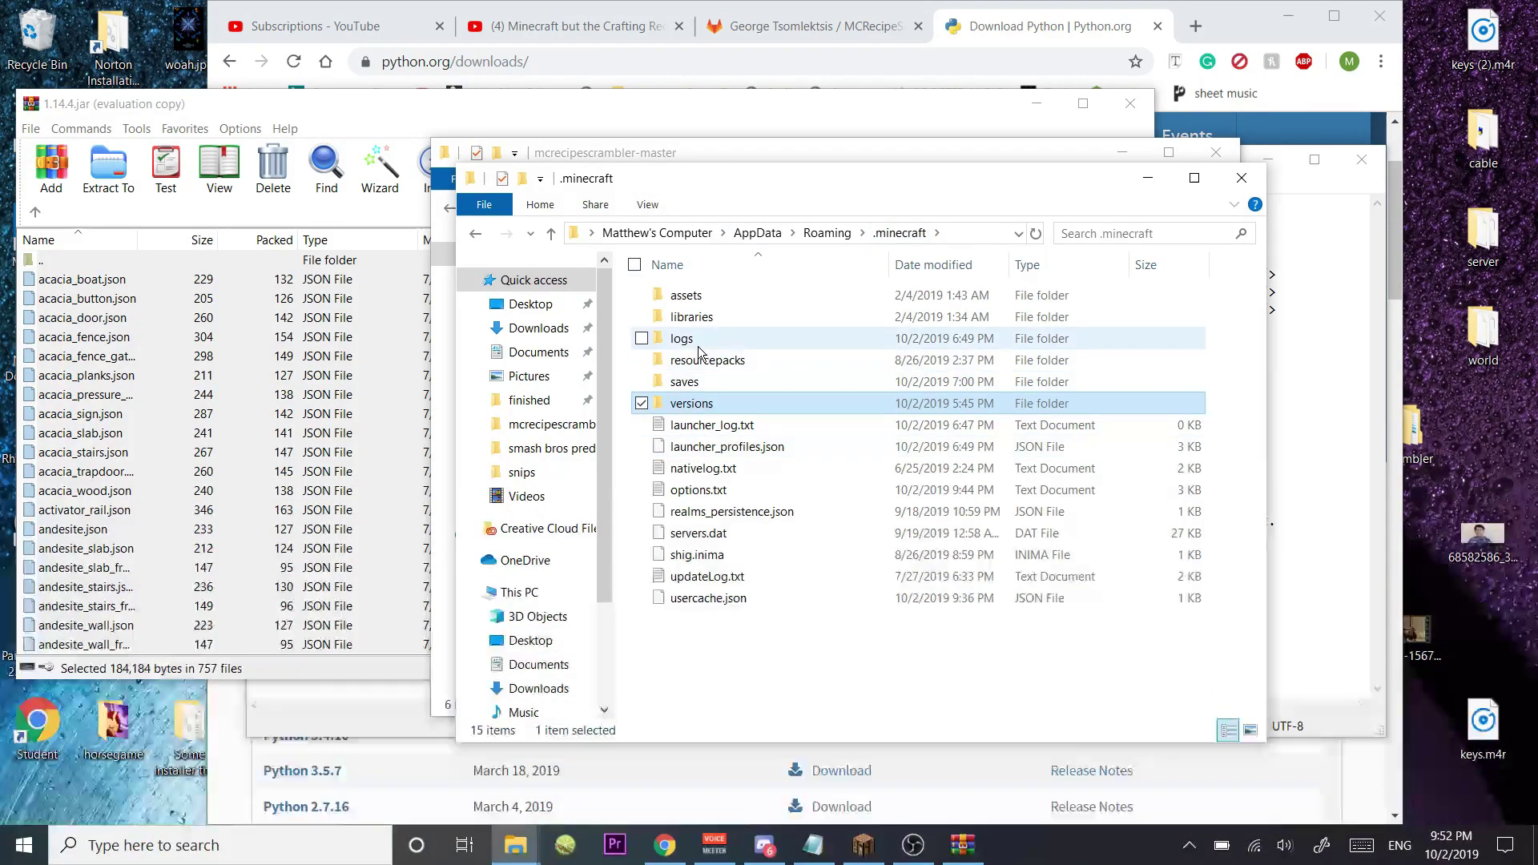
pyautogui.click(701, 383)
pyautogui.doubleClick(701, 384)
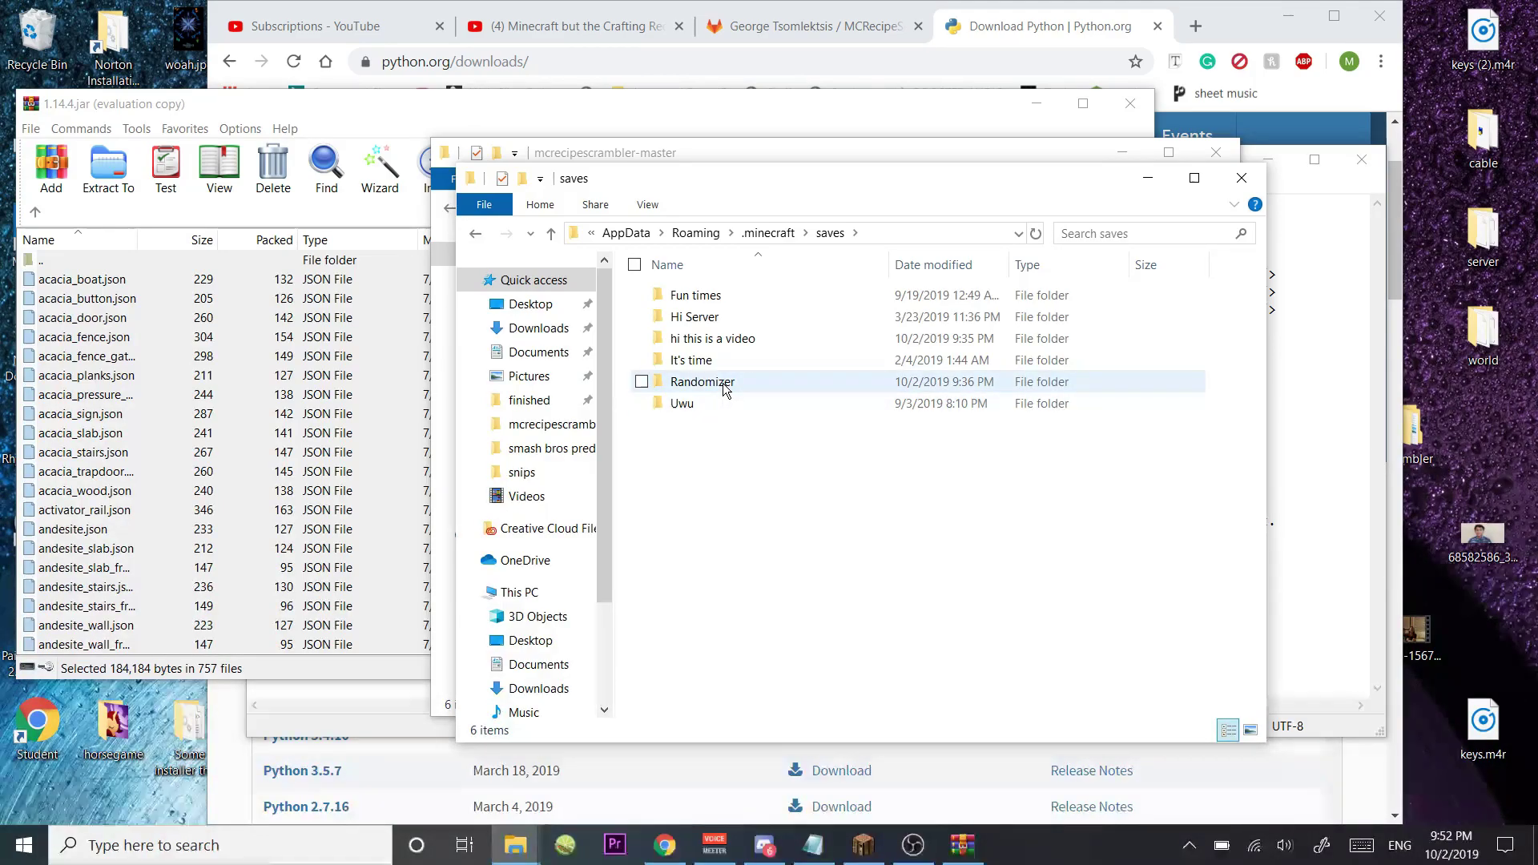
pyautogui.doubleClick(723, 388)
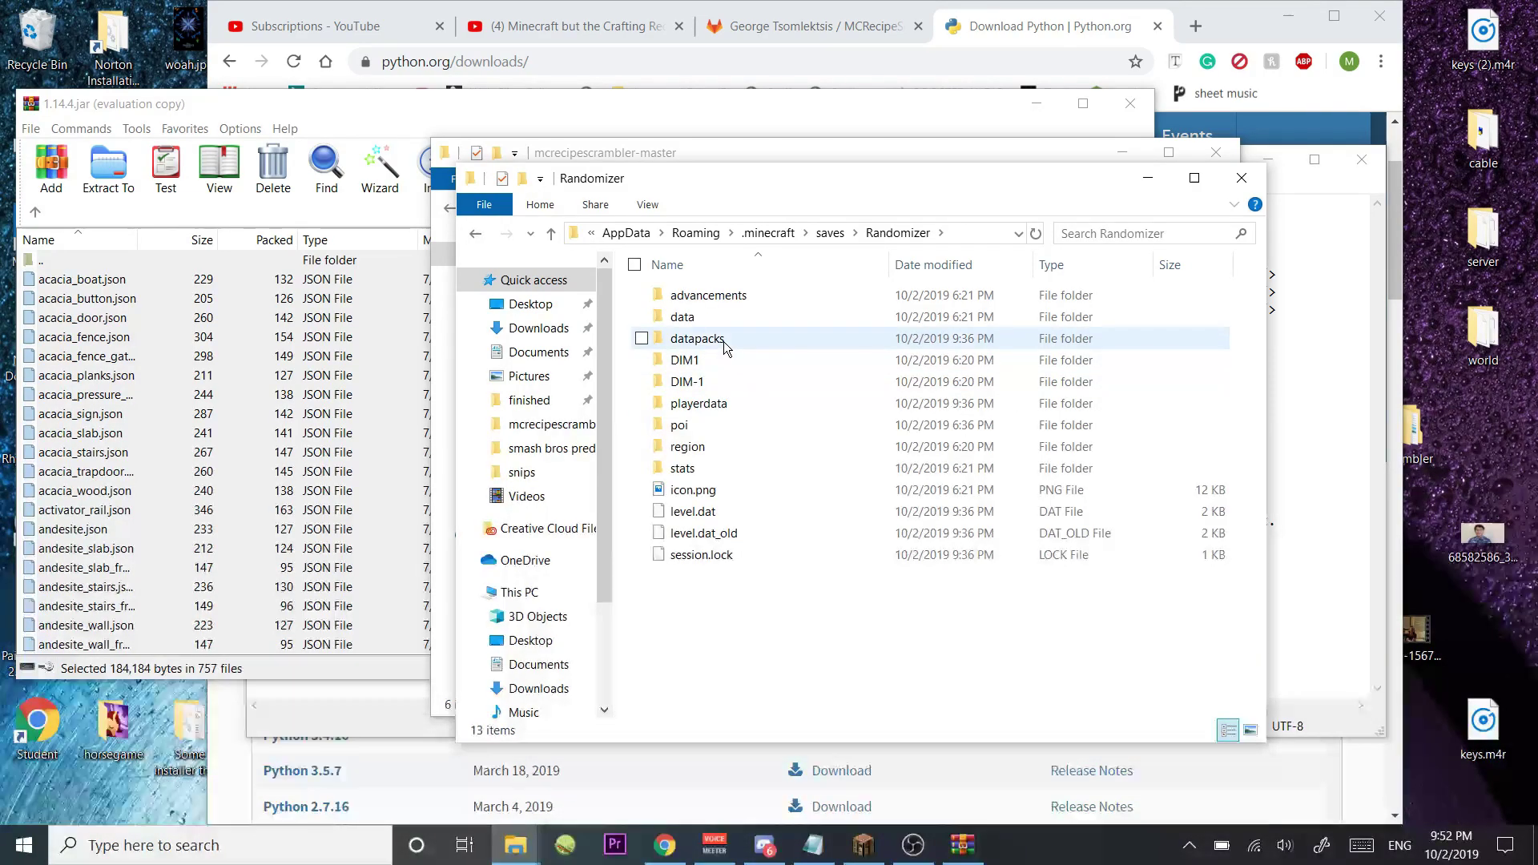
pyautogui.doubleClick(724, 341)
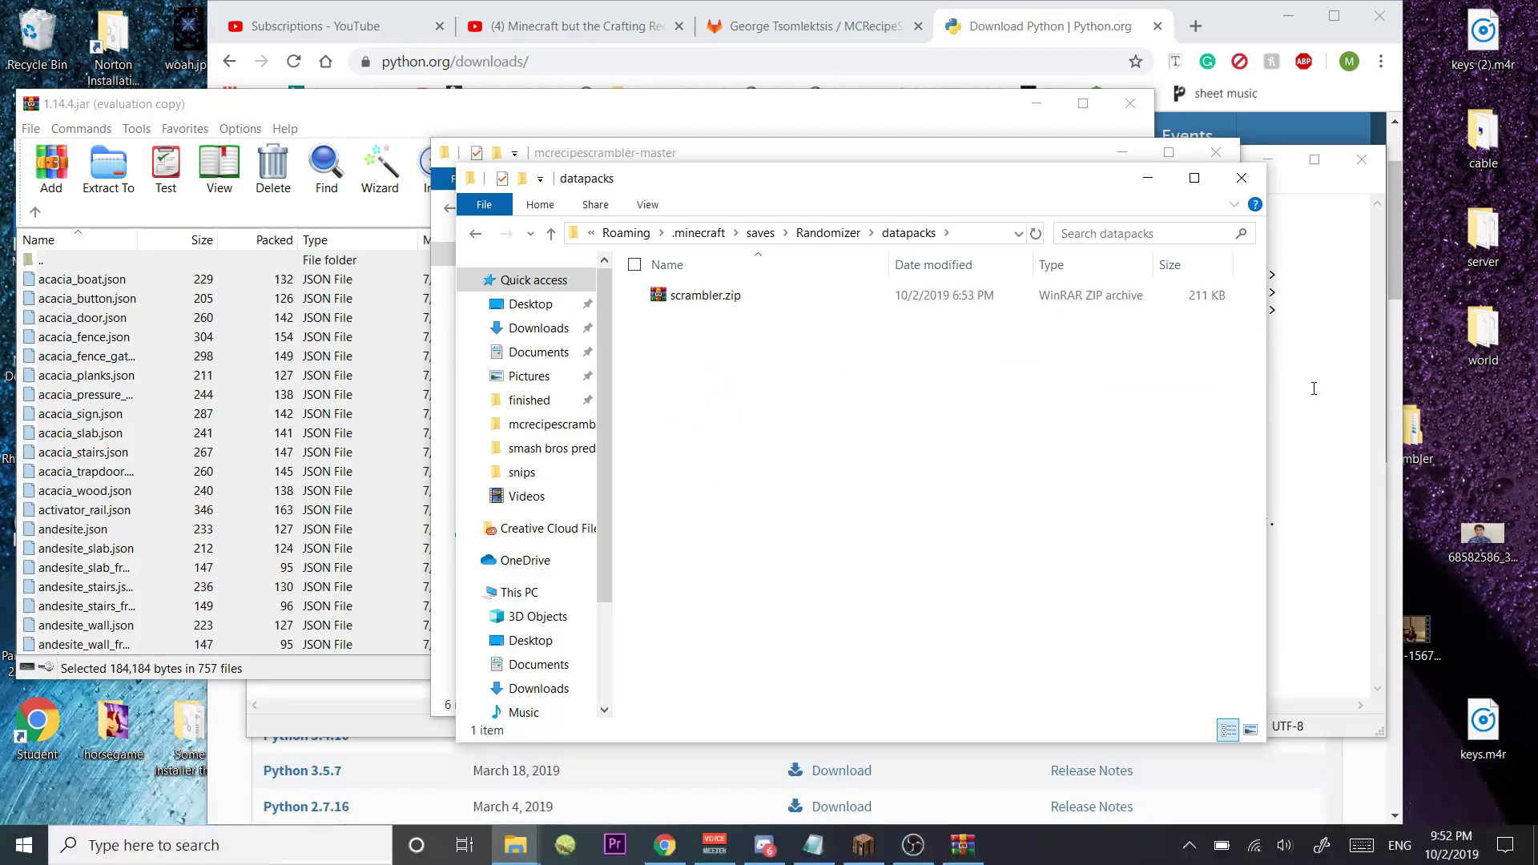
# Switch to Minecraft 1.14.4 and open Singleplayer from the title screen
pyautogui.hotkey('alt', 'Tab')
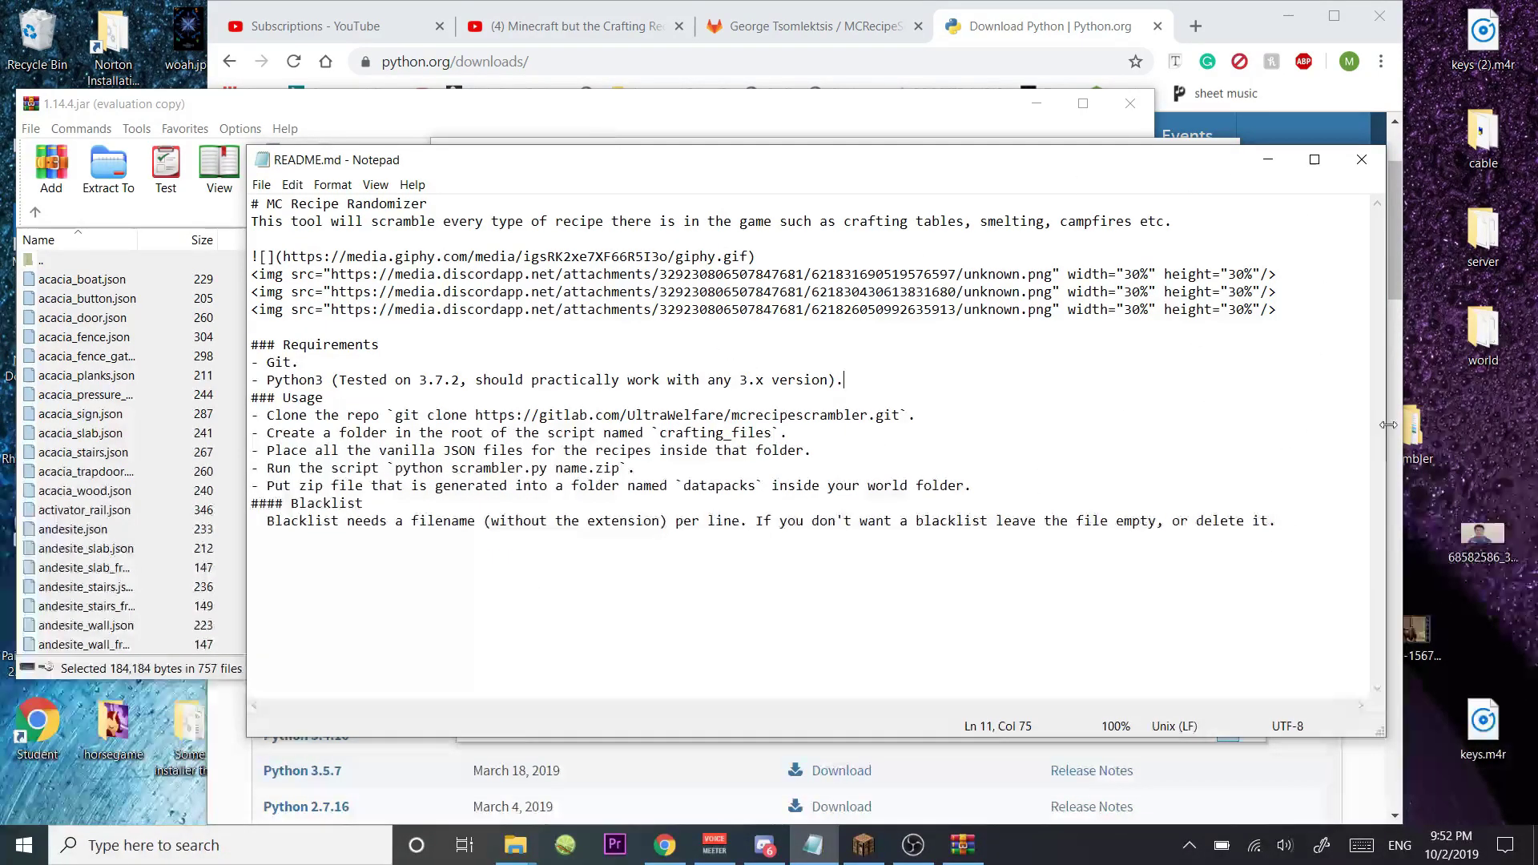
pyautogui.click(864, 845)
pyautogui.click(964, 516)
pyautogui.click(873, 532)
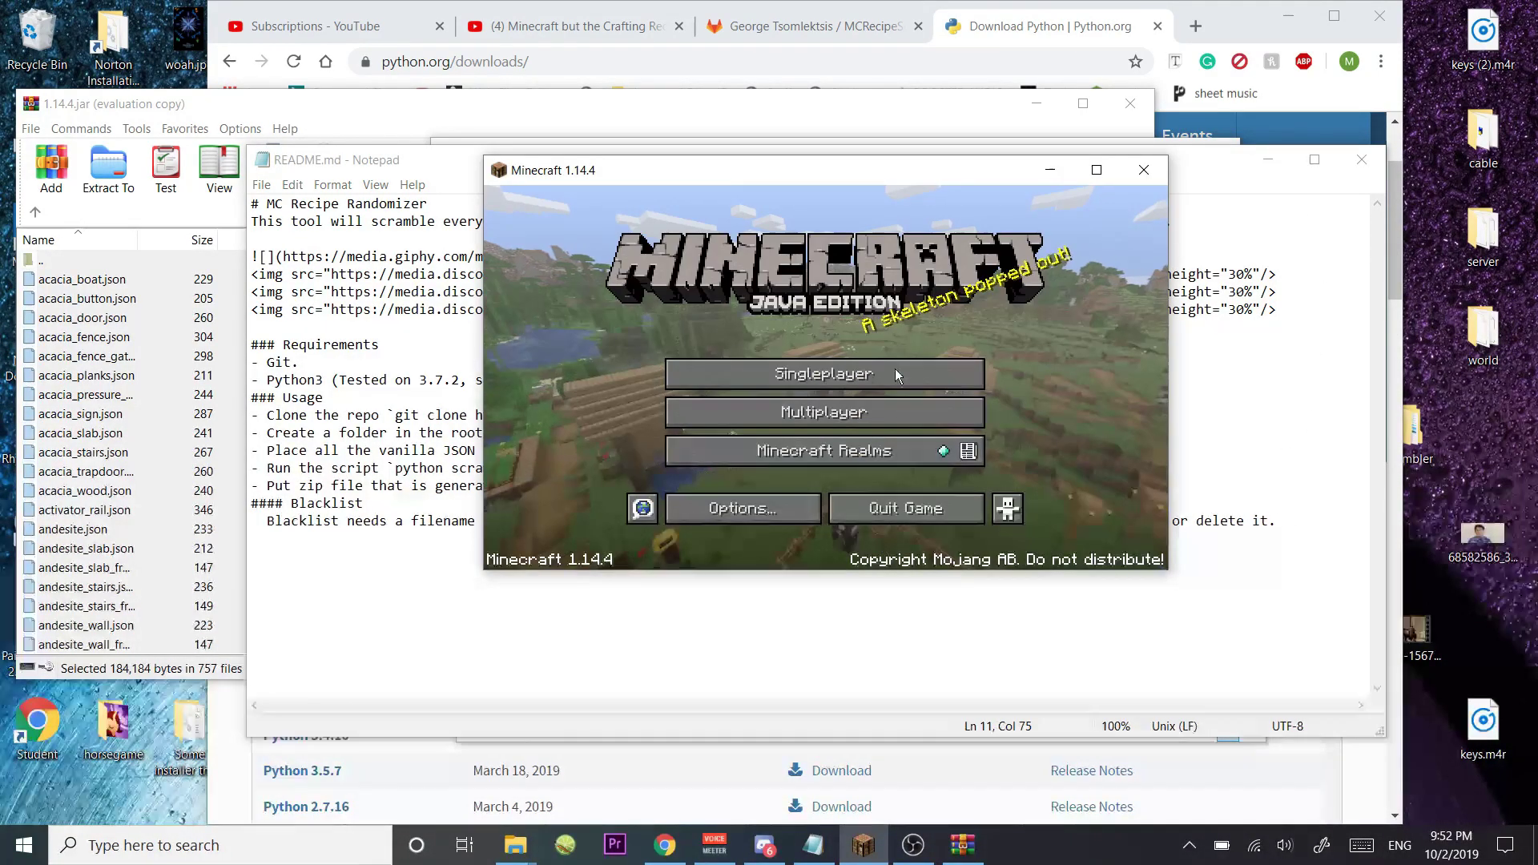
pyautogui.click(901, 375)
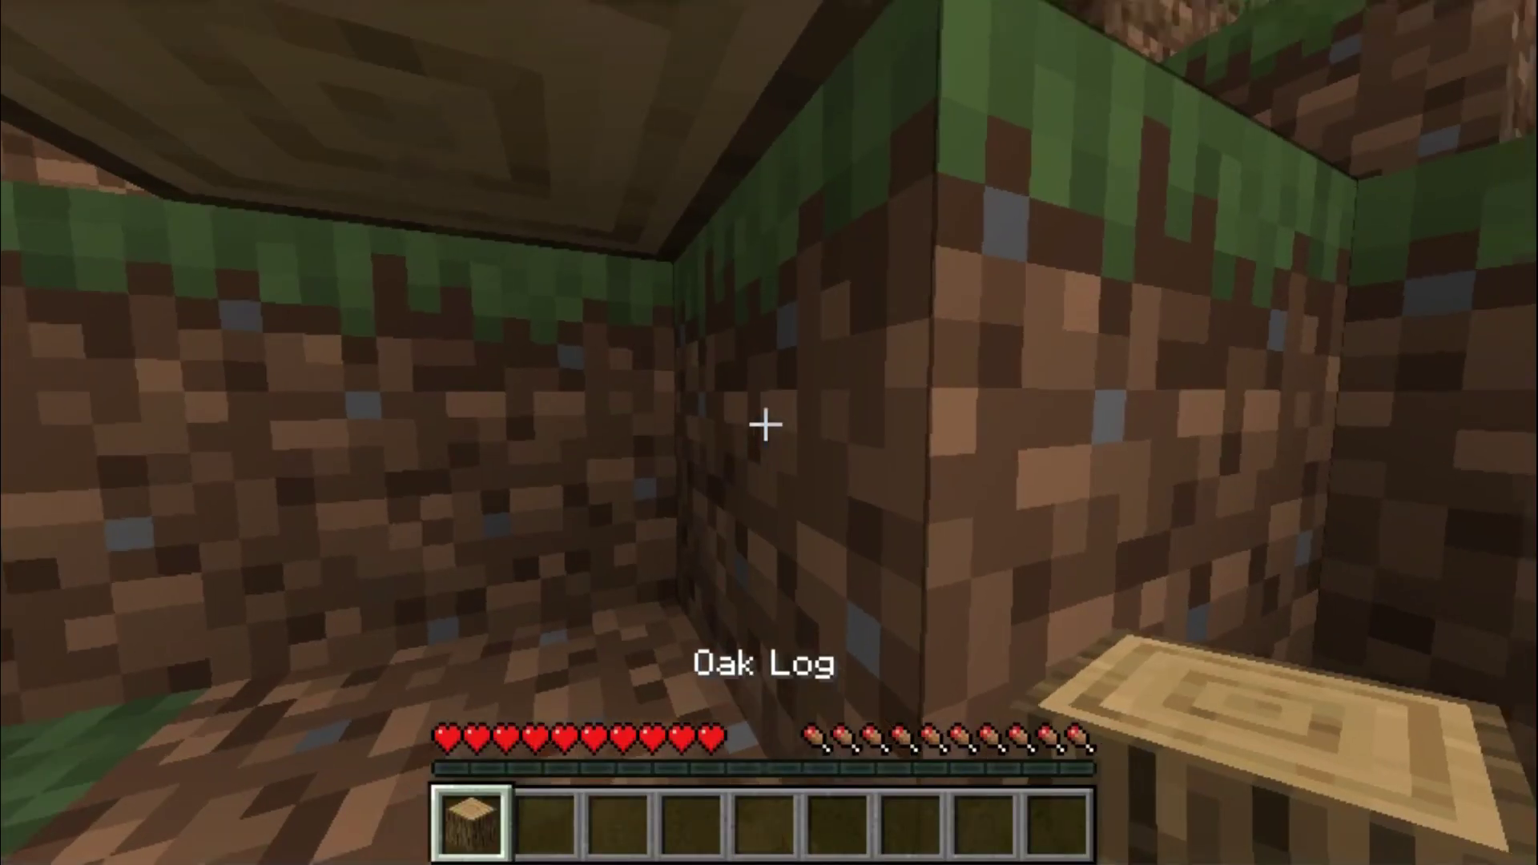
# Craft the Oak Log into Brown Terracotta in the inventory crafting grid and move the output to the inventory
pyautogui.press('e')
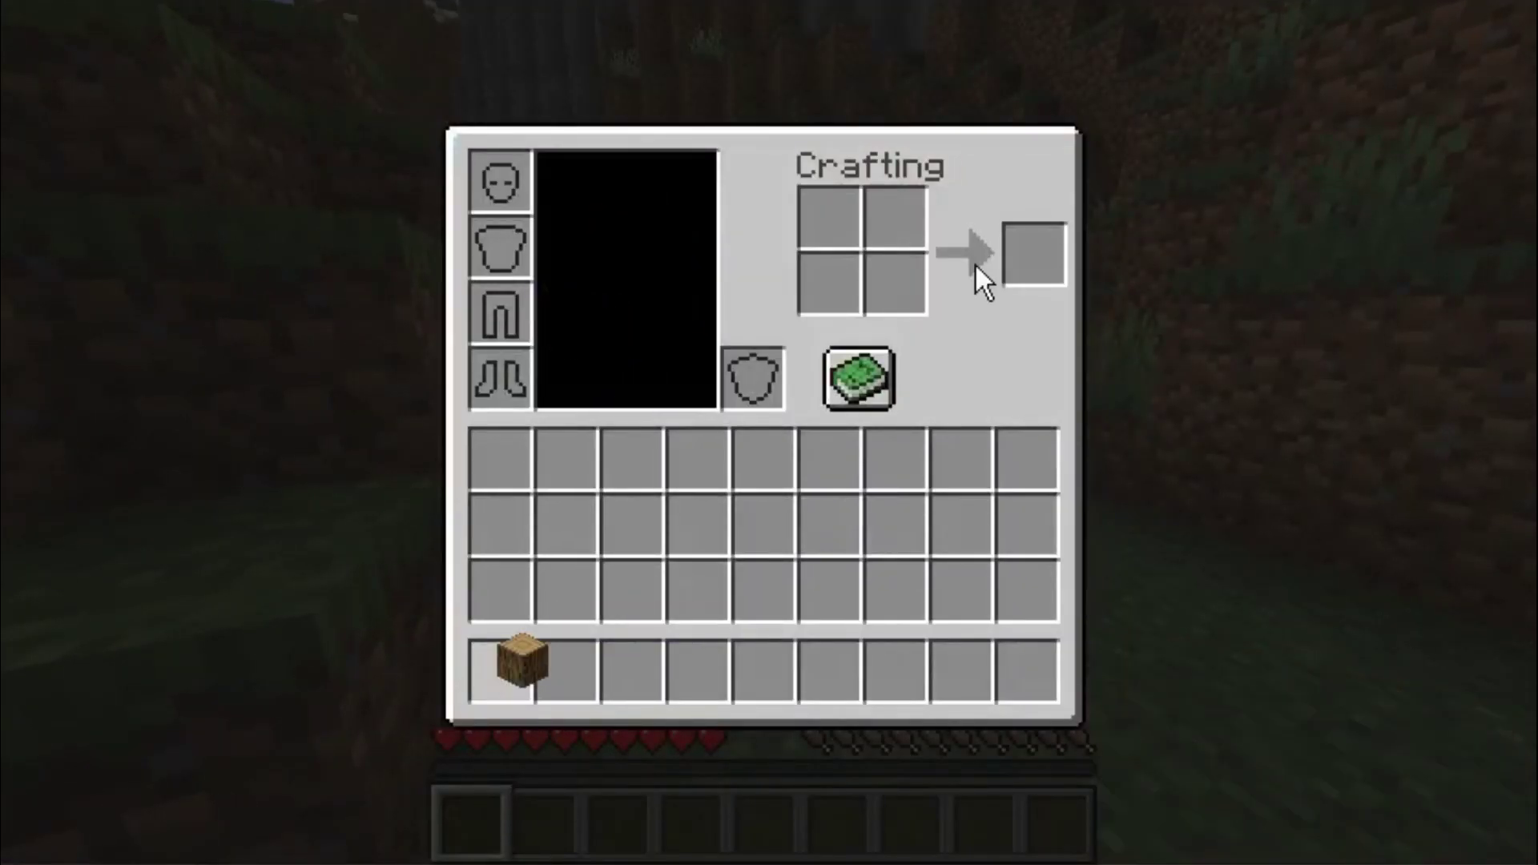
pyautogui.press('1')
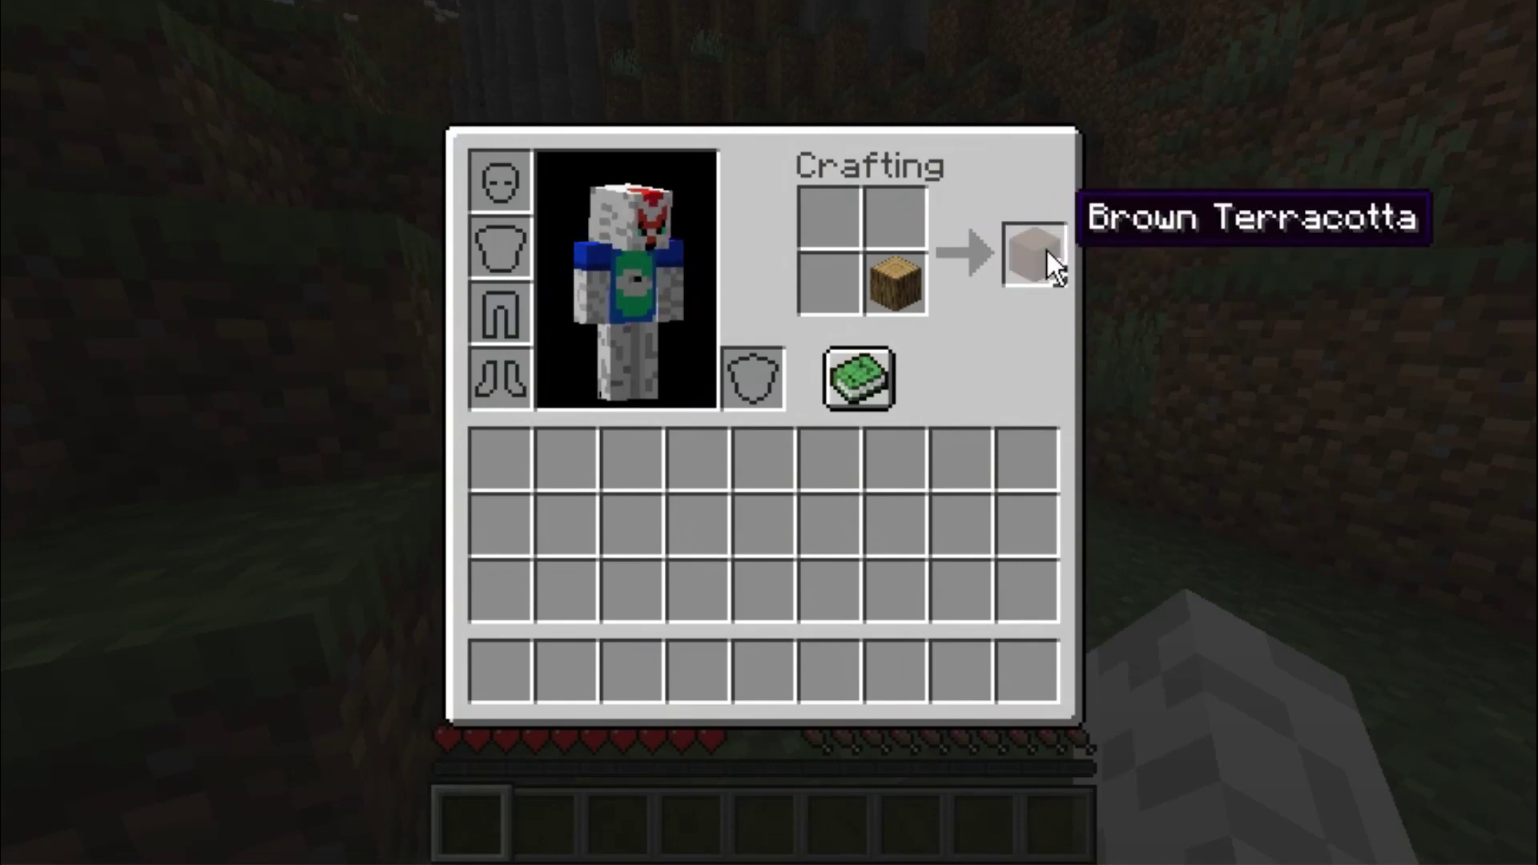
pyautogui.keyDown('shift'); pyautogui.click(1046, 254); pyautogui.keyUp('shift')
pyautogui.press('e')
# Walk up to the oak tree and break a log from its trunk
pyautogui.press('w')
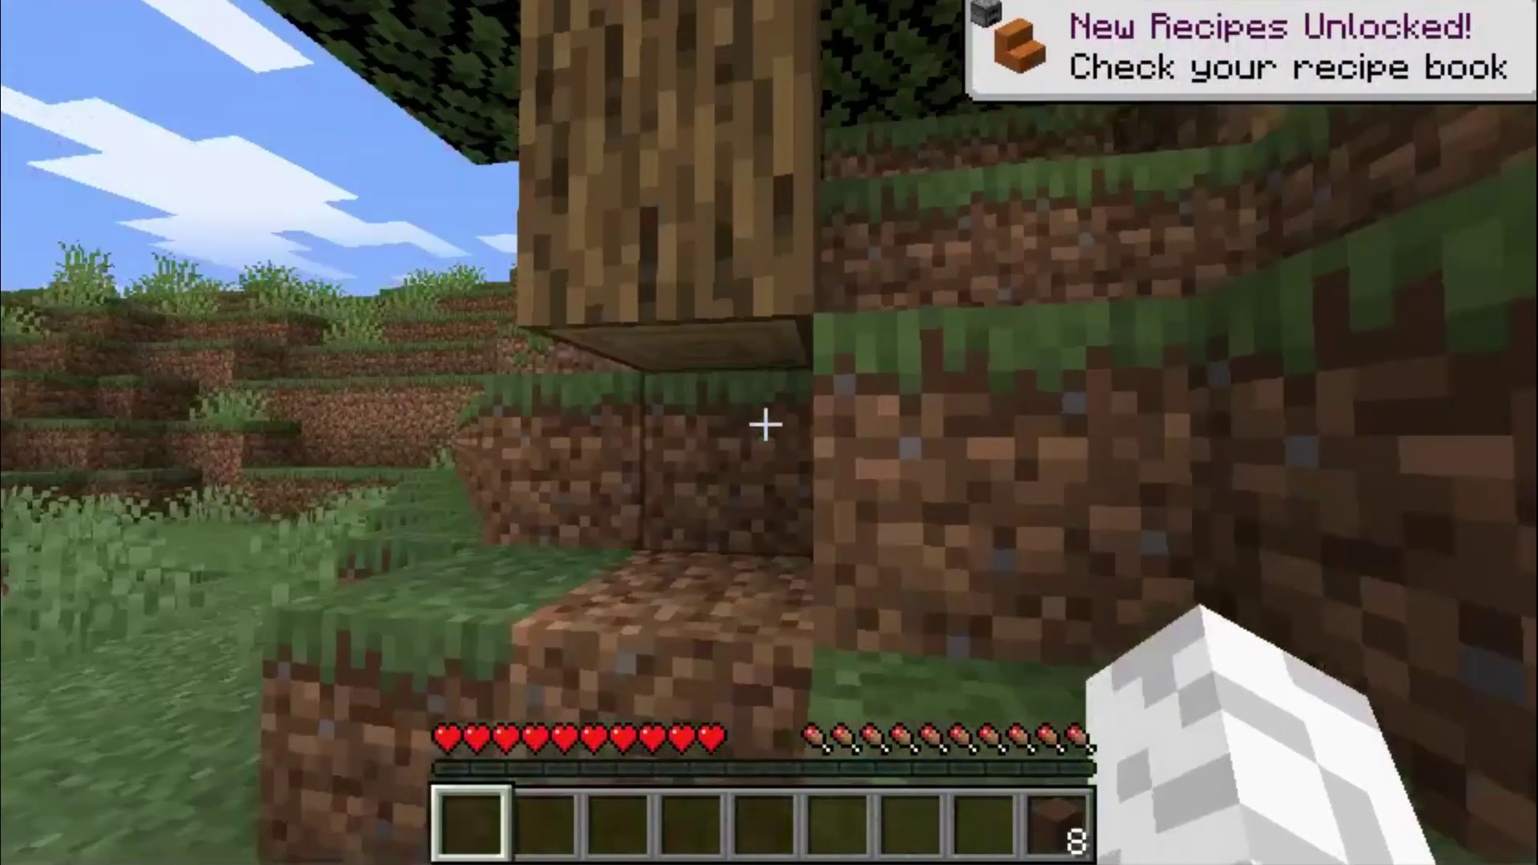
pyautogui.click(766, 424)
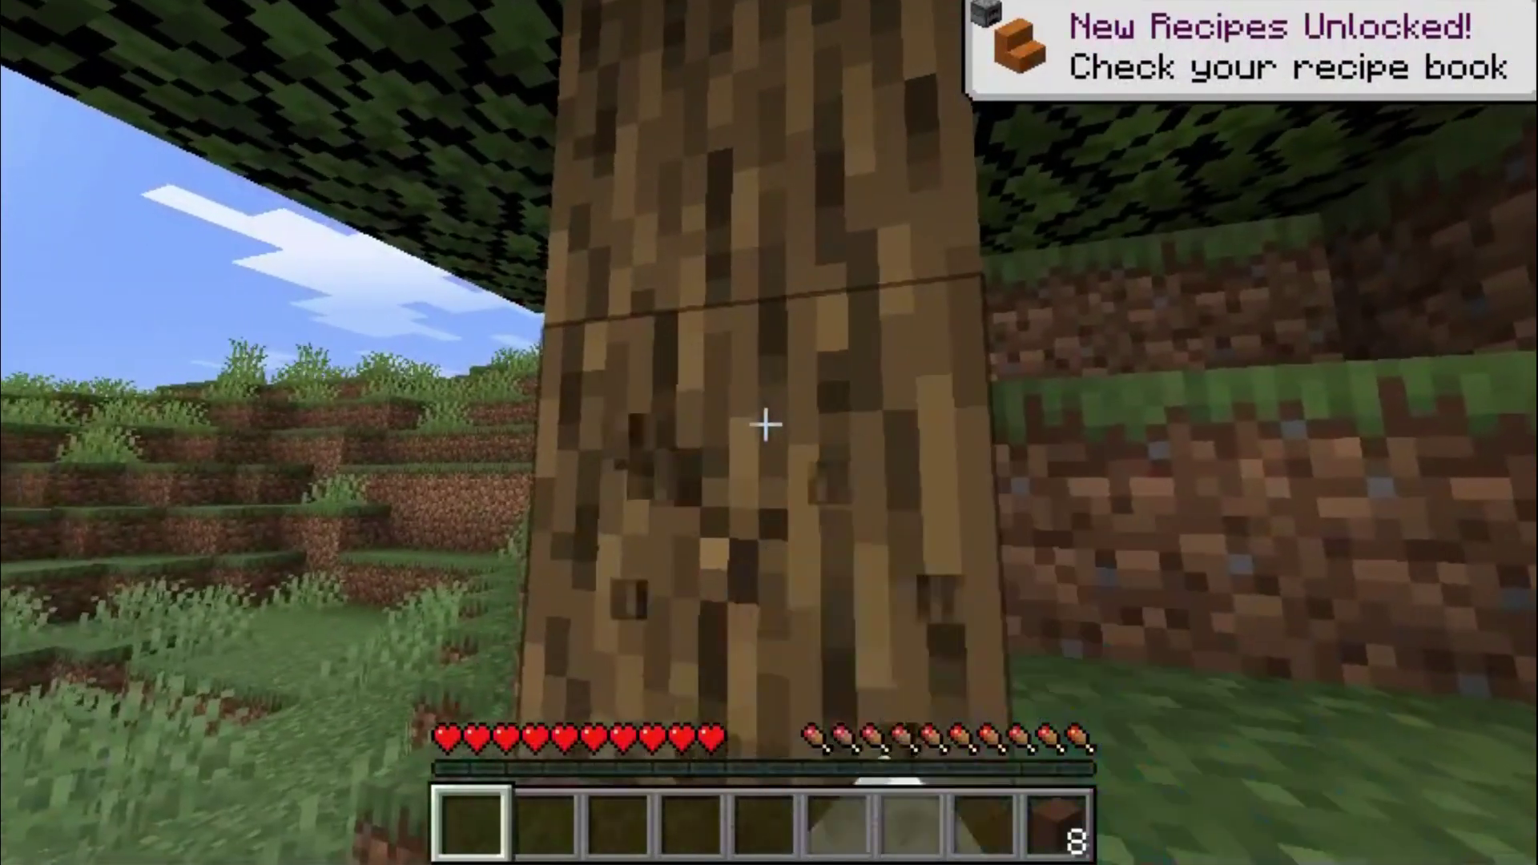
pyautogui.moveTo(765, 425); pyautogui.dragTo(765, 424)
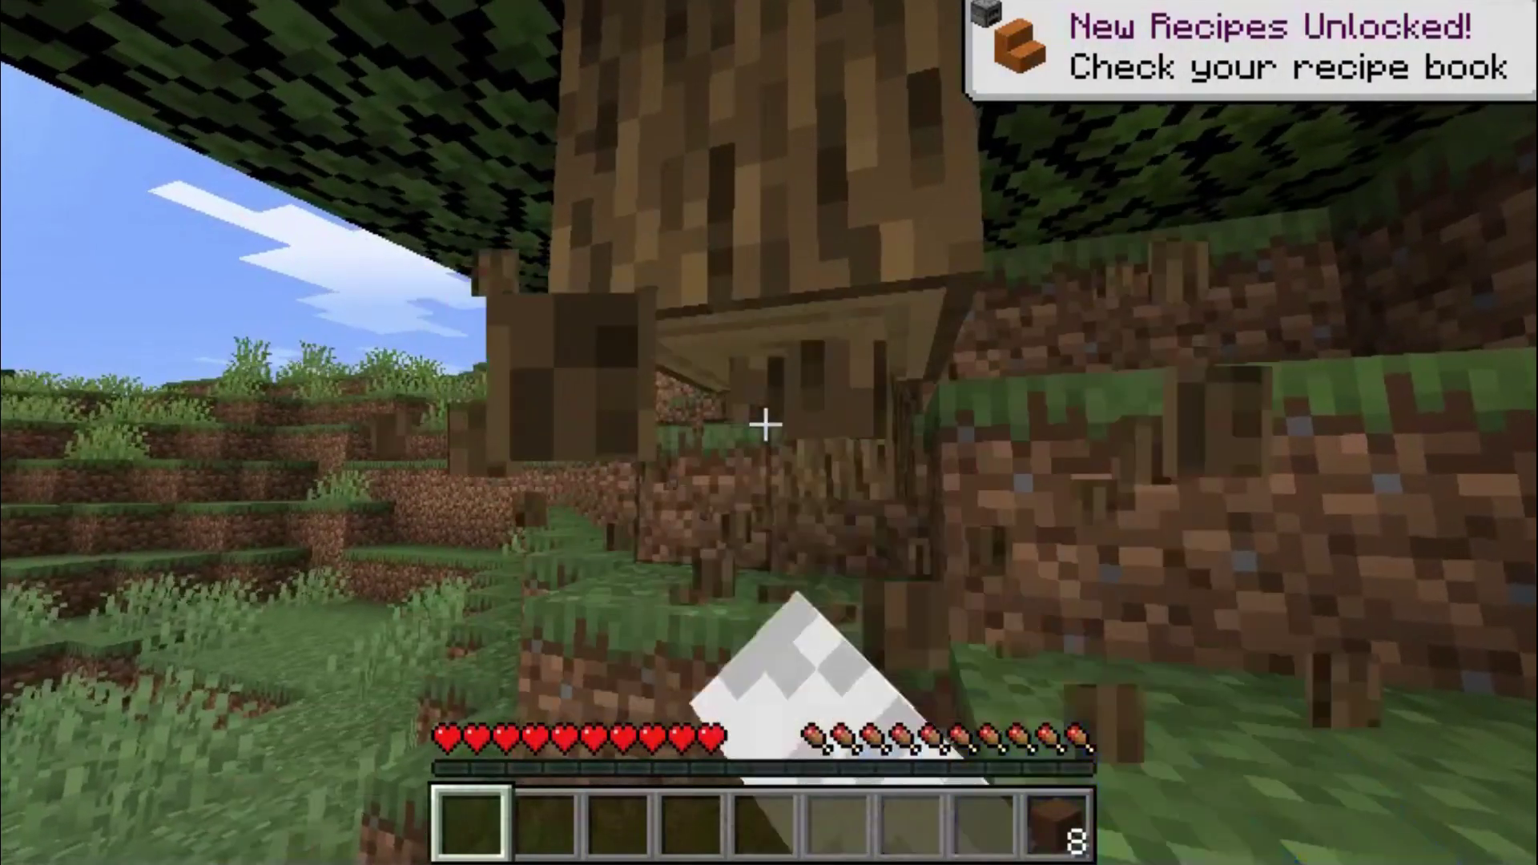
# Craft the newly gathered Oak Log into more Brown Terracotta and close the inventory
pyautogui.press('e')
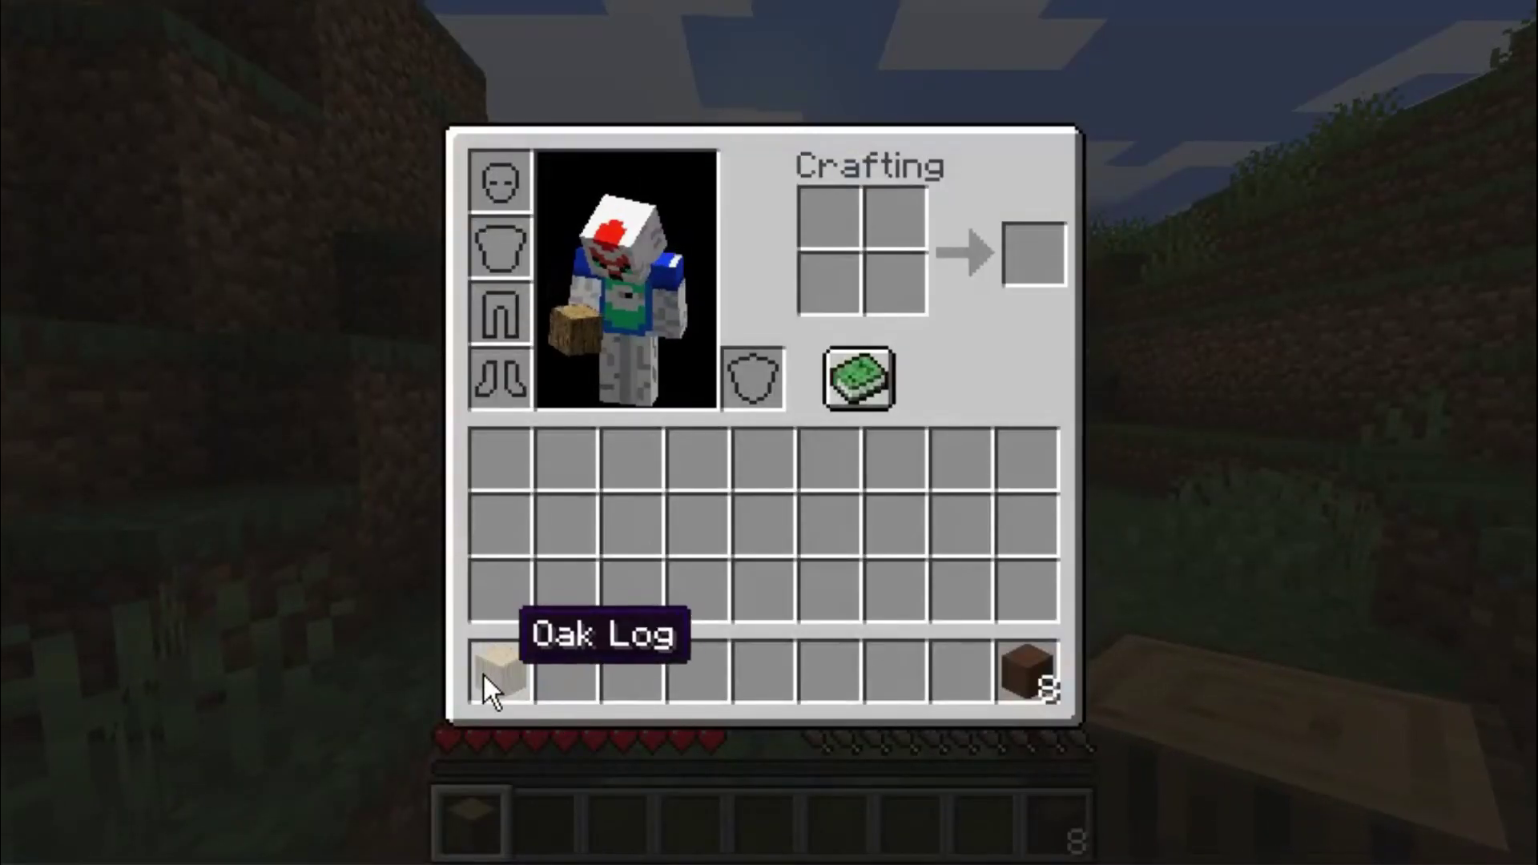
pyautogui.click(485, 673)
pyautogui.click(873, 292)
pyautogui.keyDown('shift'); pyautogui.click(1036, 254); pyautogui.keyUp('shift')
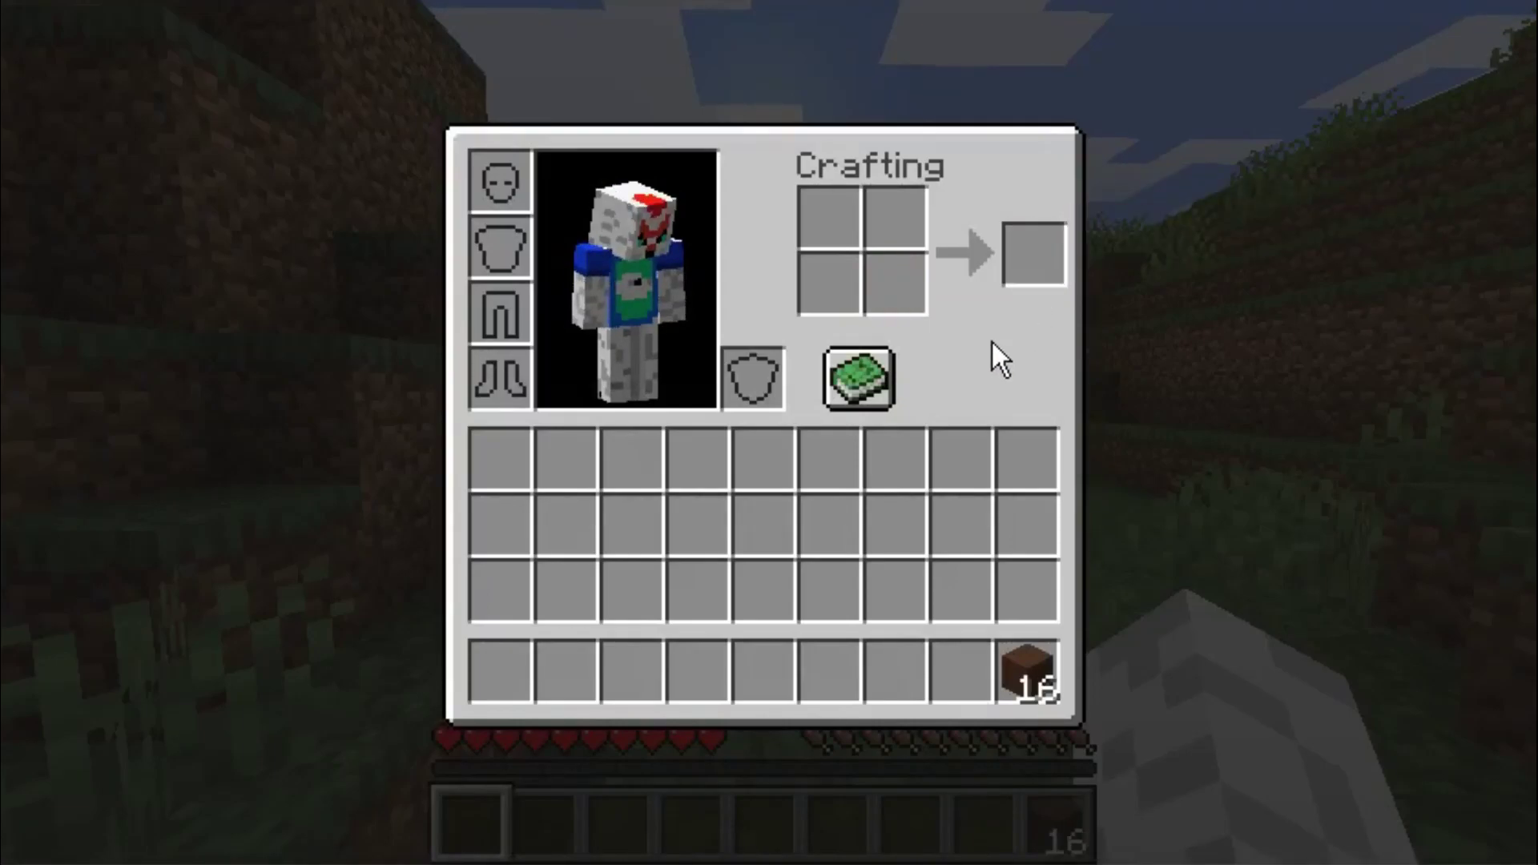
pyautogui.press('e')
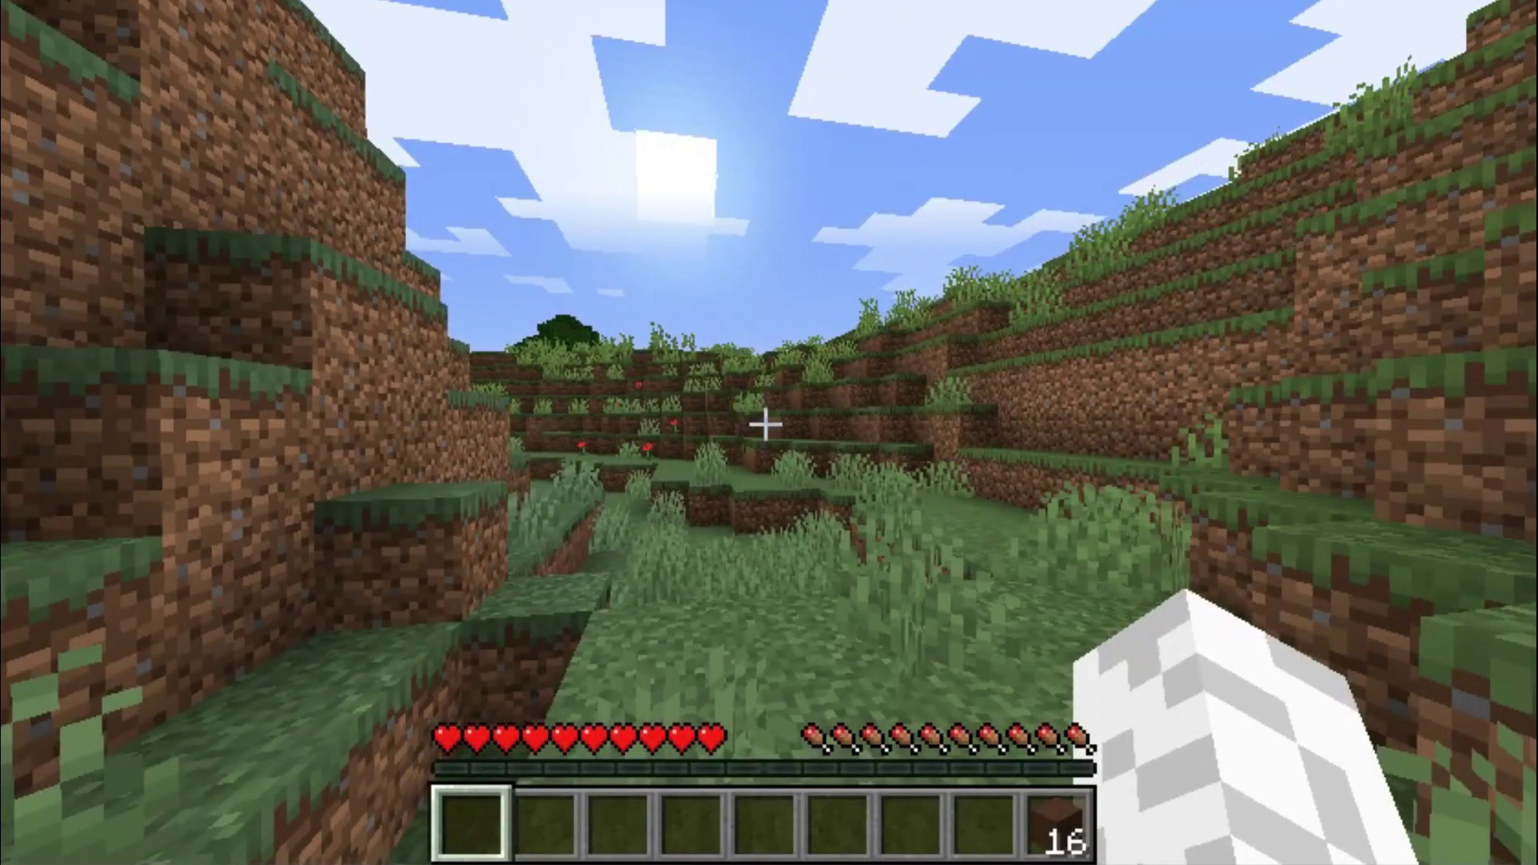